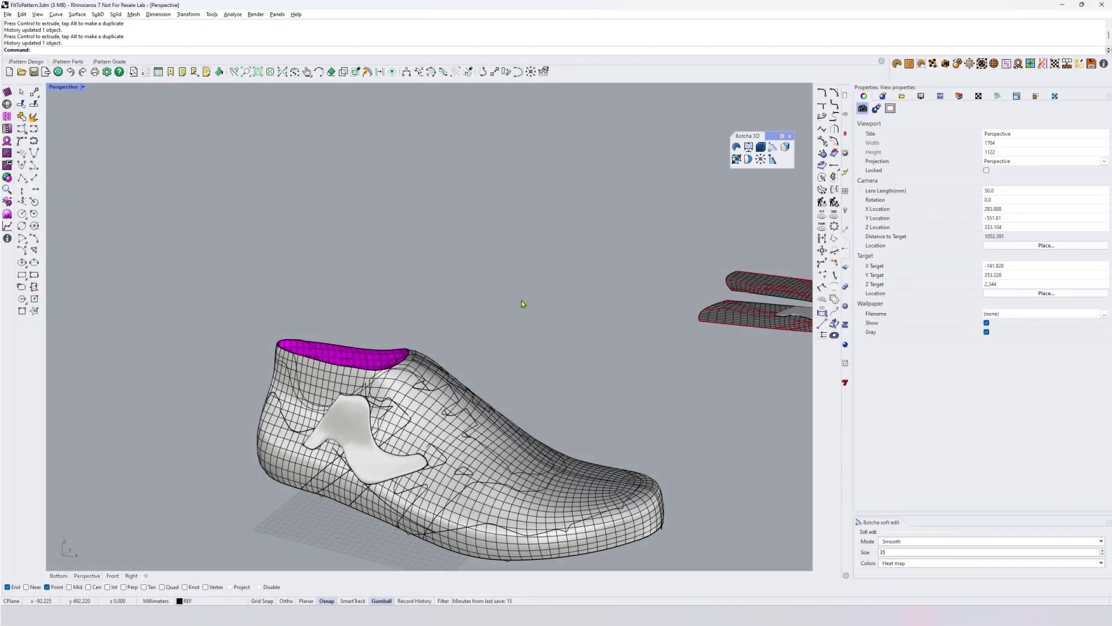
Delete the loose patch mesh from the side of the shoe last and its matching patch from the flattened pattern.
{"action": "scroll", "coordinate": [521, 301], "scroll_direction": "down", "scroll_amount": 4}
{"action": "mouse_move", "coordinate": [629, 329]}
{"action": "right_mouse_down", "text": "shift"}
{"action": "mouse_move", "coordinate": [591, 300]}
{"action": "mouse_move", "coordinate": [611, 319]}
{"action": "right_mouse_up", "text": "shift"}
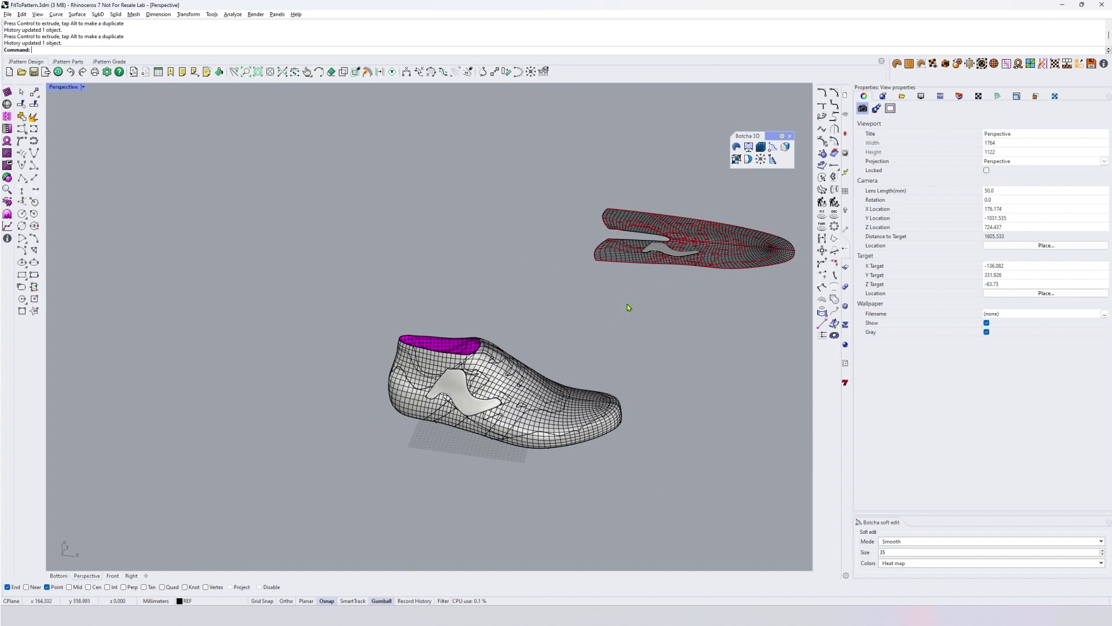
{"action": "scroll", "coordinate": [513, 293], "scroll_direction": "up", "scroll_amount": 3}
{"action": "left_click", "coordinate": [497, 416]}
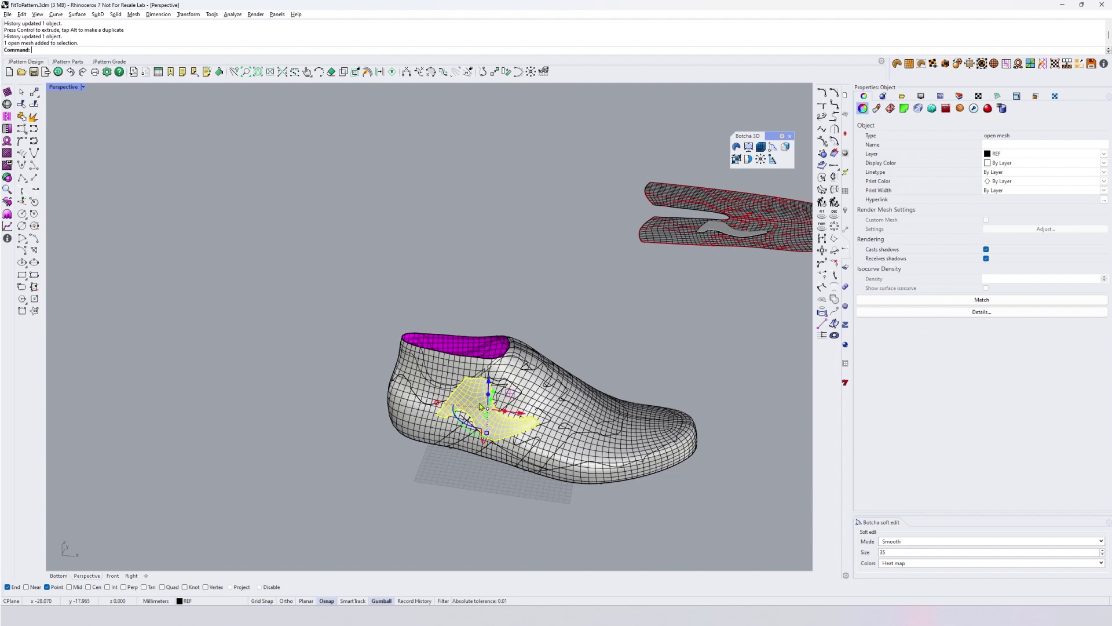
{"action": "key", "text": "Delete"}
{"action": "scroll", "coordinate": [726, 228], "scroll_direction": "up", "scroll_amount": 2}
{"action": "left_click", "coordinate": [726, 227]}
{"action": "scroll", "coordinate": [726, 228], "scroll_direction": "up", "scroll_amount": 2}
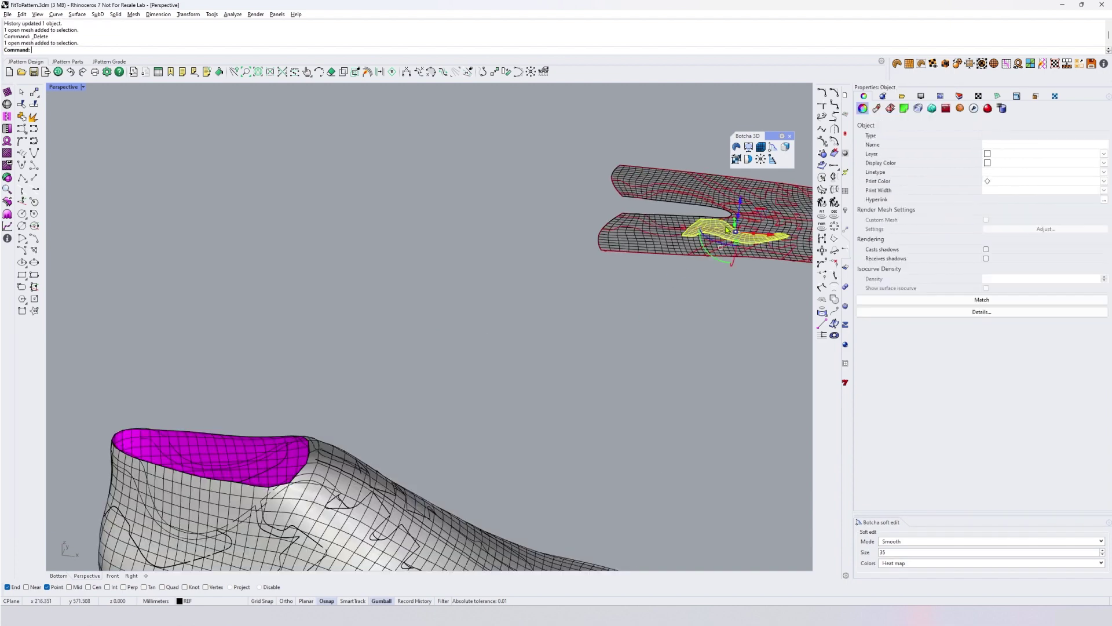
{"action": "key", "text": "Delete"}
Select all curves on the last and the flattened pattern and delete them, keeping only the meshes.
{"action": "scroll", "coordinate": [535, 347], "scroll_direction": "down", "scroll_amount": 5}
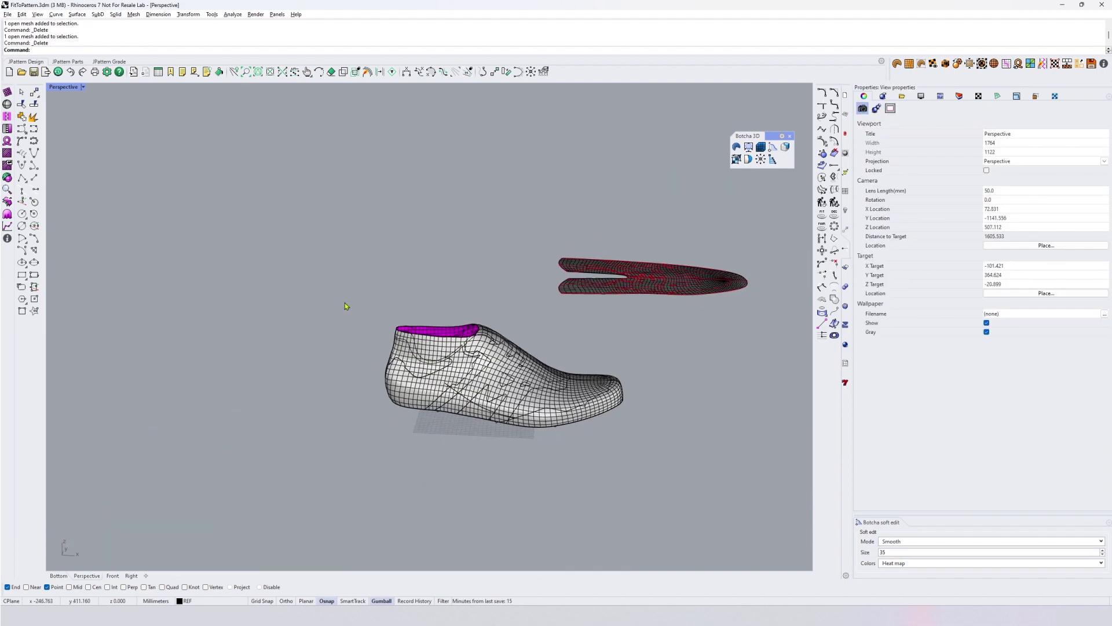
{"action": "left_click_drag", "start_coordinate": [346, 304], "coordinate": [646, 470]}
{"action": "left_click", "coordinate": [529, 475]}
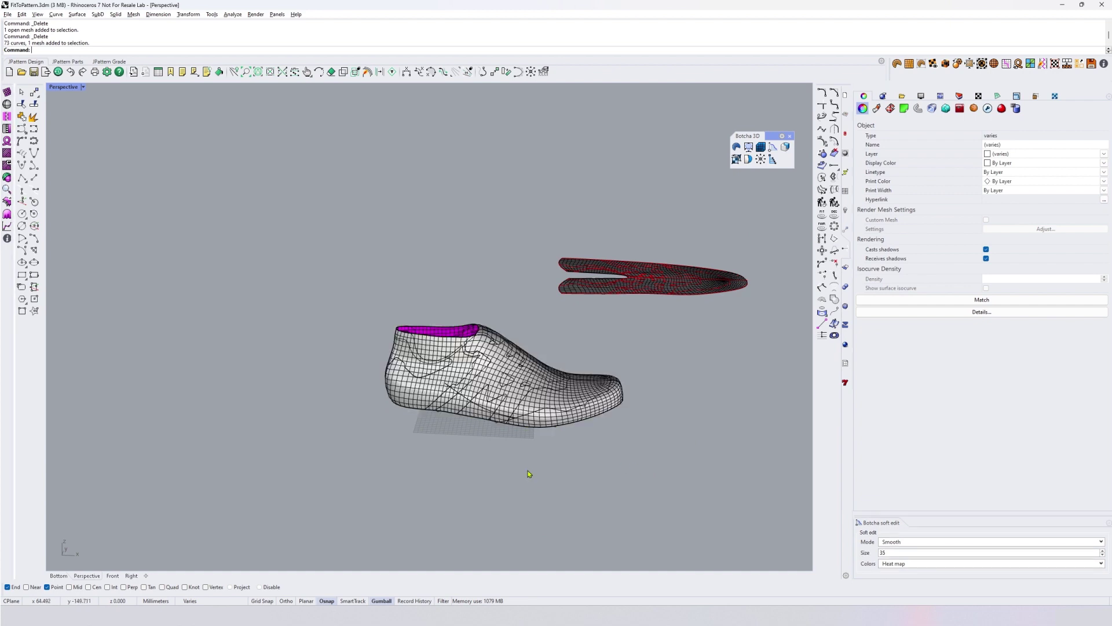
{"action": "key", "text": "Return"}
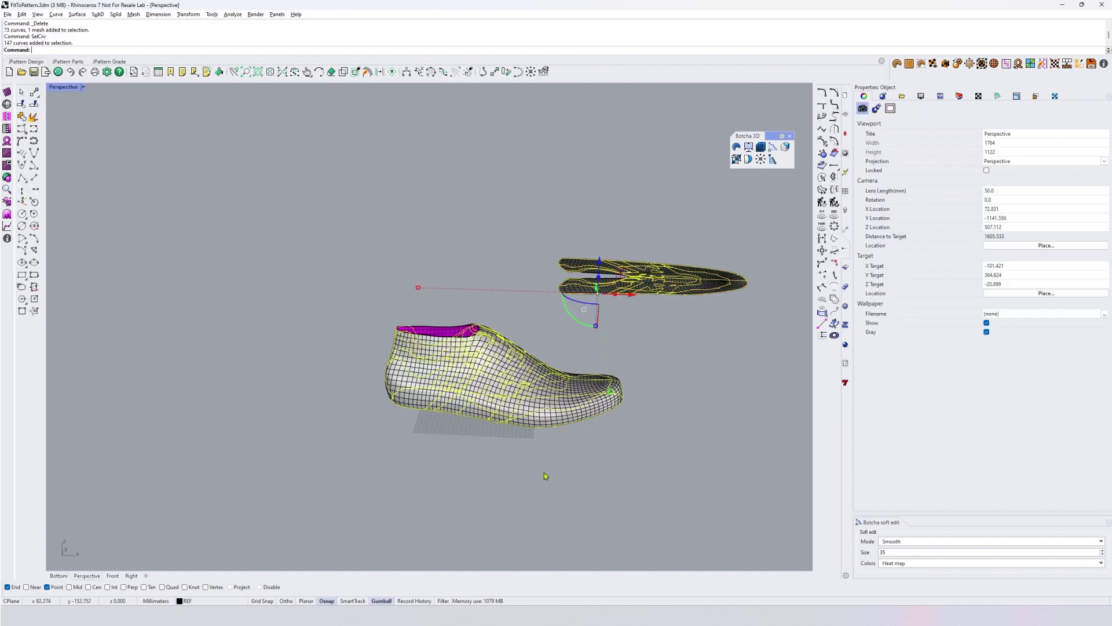
{"action": "key", "text": "Delete"}
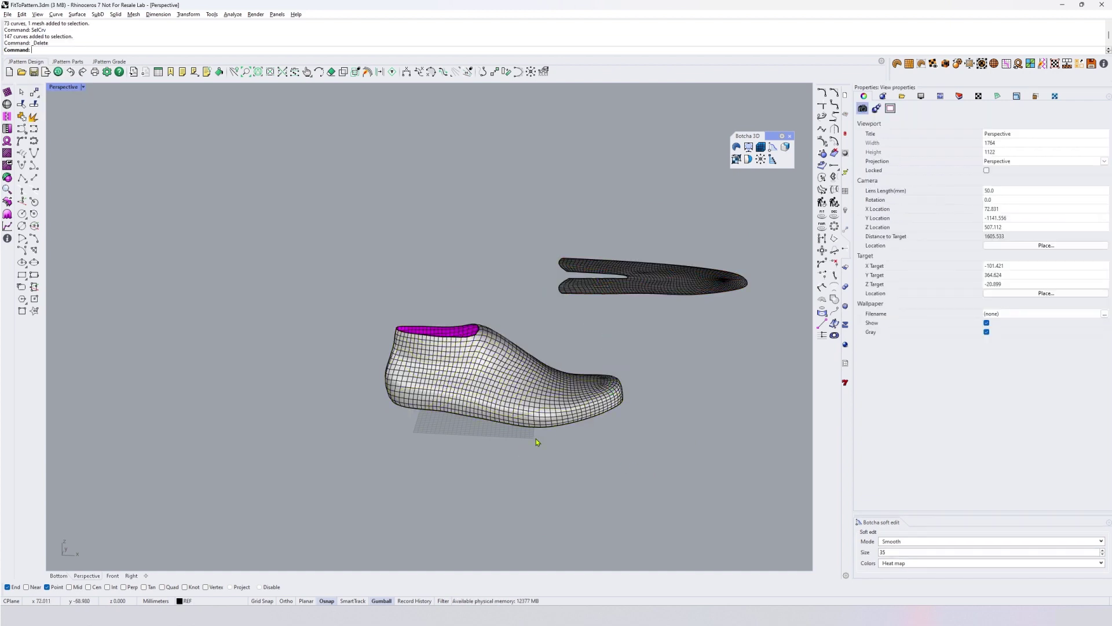
Insert project.png from the Tutorial folder as a Picture at 1to1 scale, placed on the ground beside the last.
{"action": "right_click_drag", "start_coordinate": [613, 362], "coordinate": [554, 350], "text": "shift"}
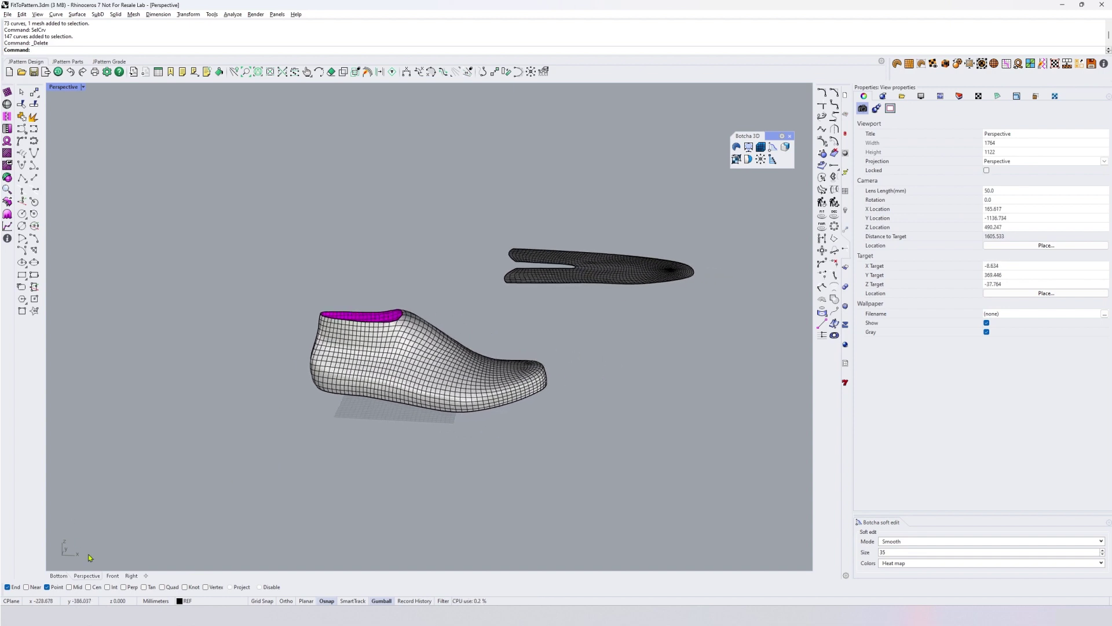
{"action": "key", "text": "alt+Tab"}
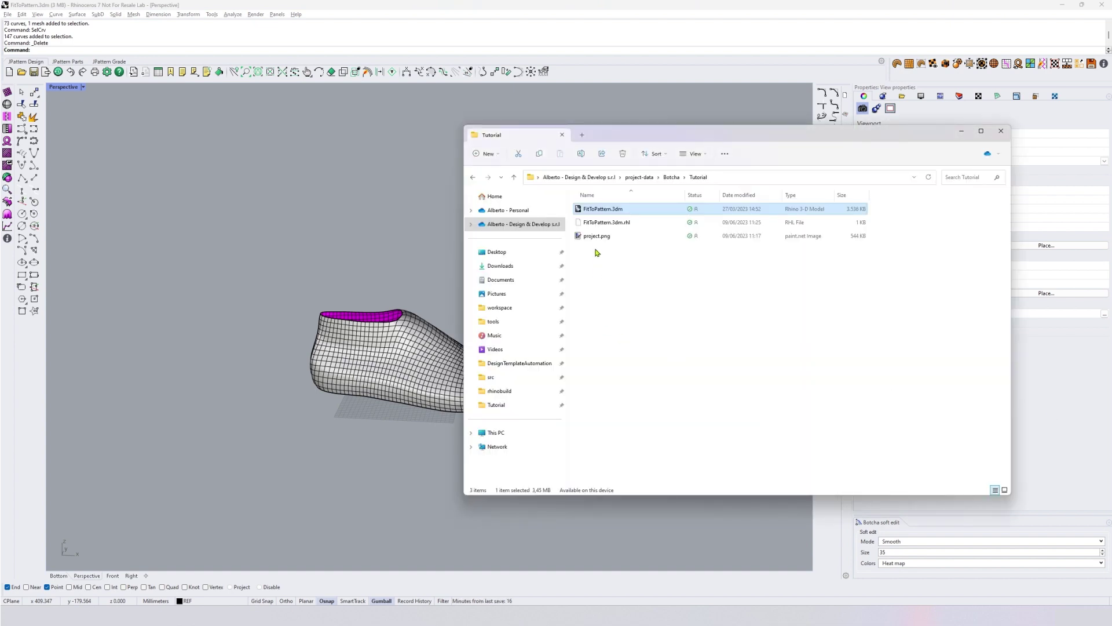
{"action": "left_click_drag", "start_coordinate": [596, 236], "coordinate": [201, 308]}
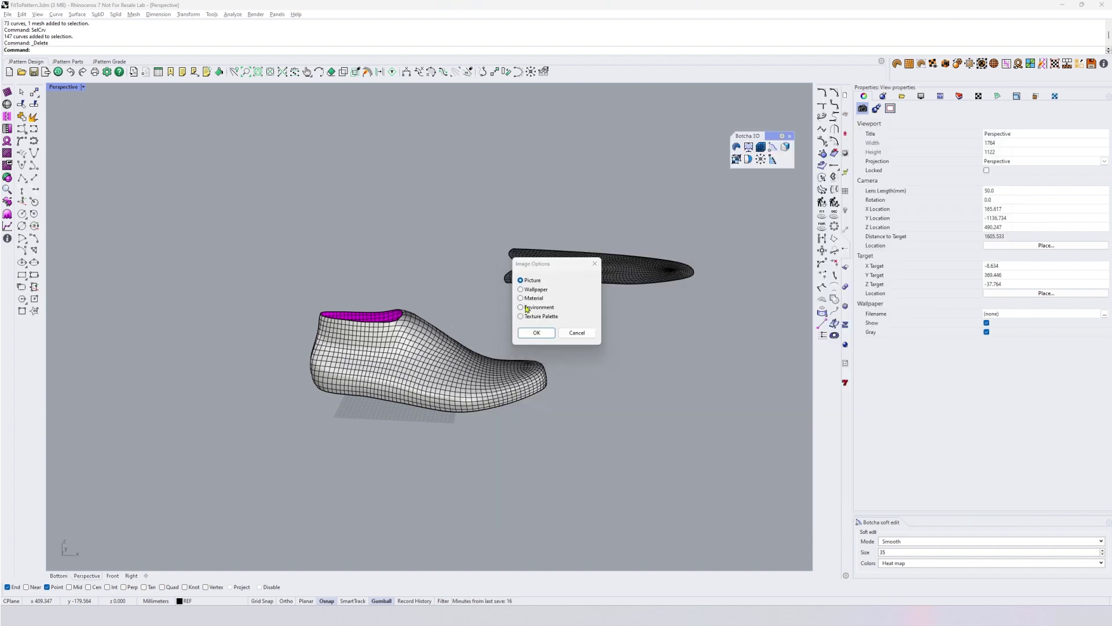
{"action": "left_click", "coordinate": [536, 334]}
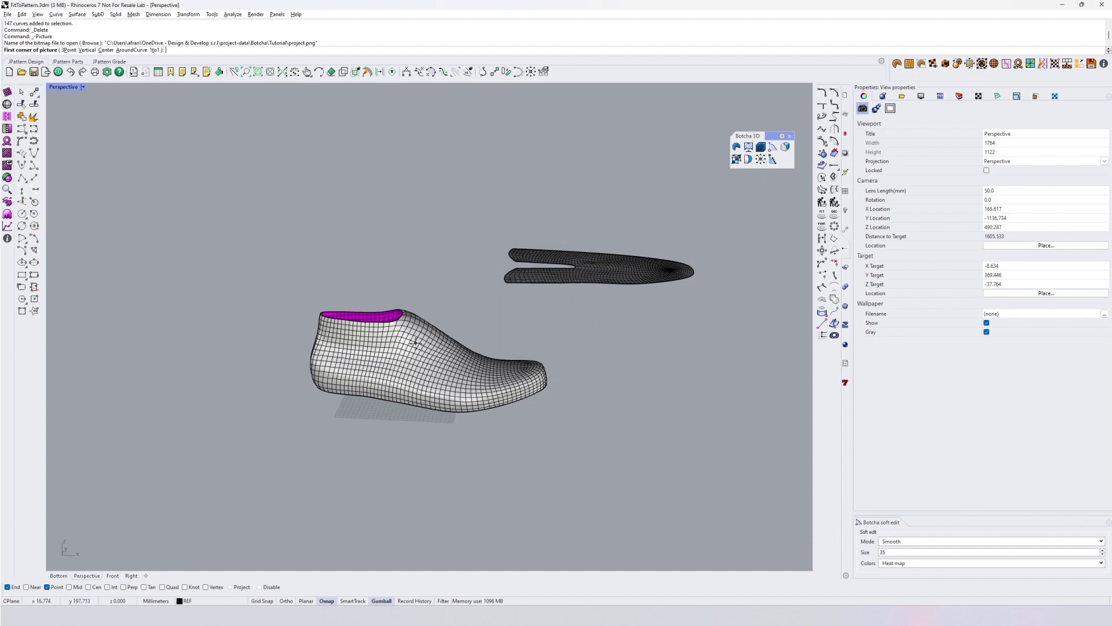
{"action": "left_click", "coordinate": [155, 50]}
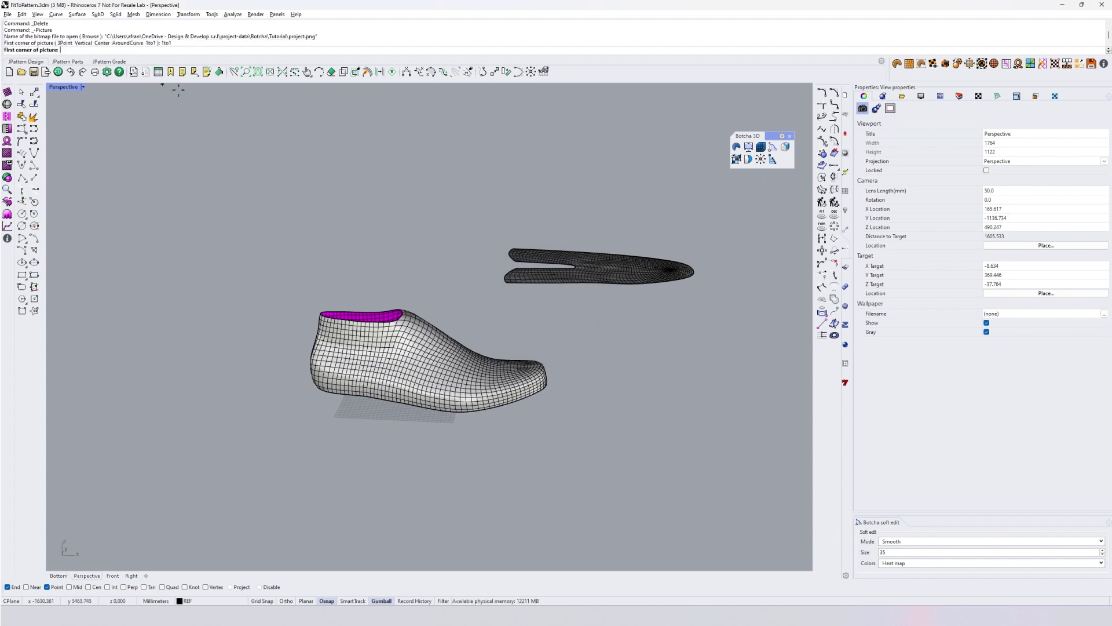
{"action": "left_click", "coordinate": [258, 488]}
Rotate the shoe picture upright so it stands vertically alongside the last.
{"action": "scroll", "coordinate": [340, 422], "scroll_direction": "down", "scroll_amount": 4}
{"action": "mouse_move", "coordinate": [340, 423]}
{"action": "right_mouse_down", "text": "shift"}
{"action": "mouse_move", "coordinate": [427, 387]}
{"action": "mouse_move", "coordinate": [361, 426]}
{"action": "right_mouse_up", "text": "shift"}
{"action": "scroll", "coordinate": [360, 426], "scroll_direction": "down", "scroll_amount": 4}
{"action": "scroll", "coordinate": [277, 406], "scroll_direction": "up", "scroll_amount": 2}
{"action": "left_click", "coordinate": [281, 408]}
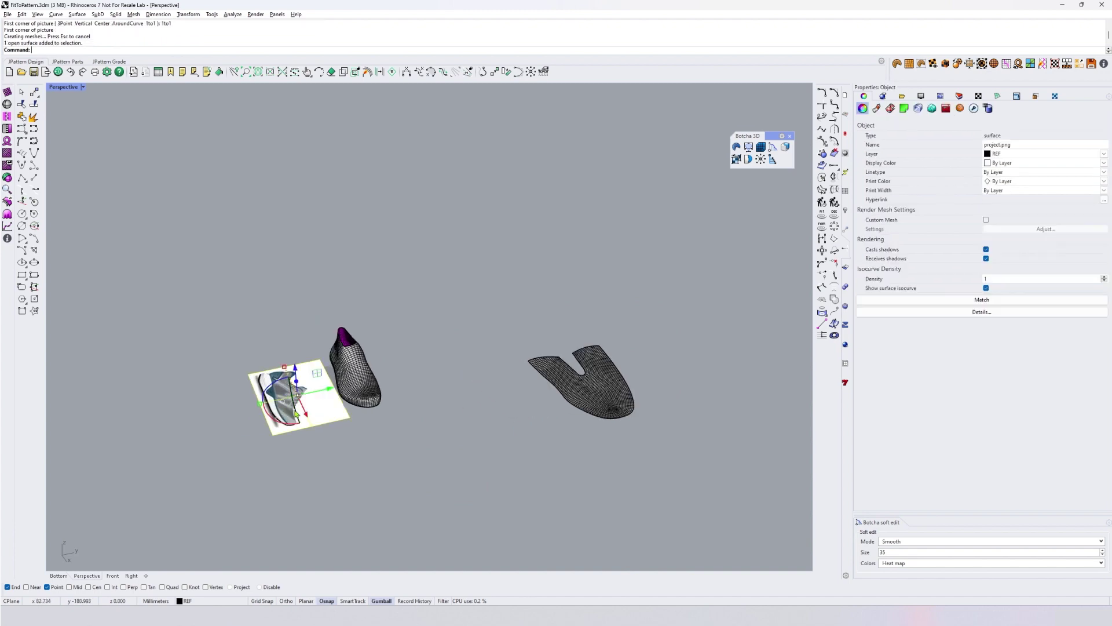
{"action": "left_click_drag", "start_coordinate": [281, 423], "coordinate": [301, 423]}
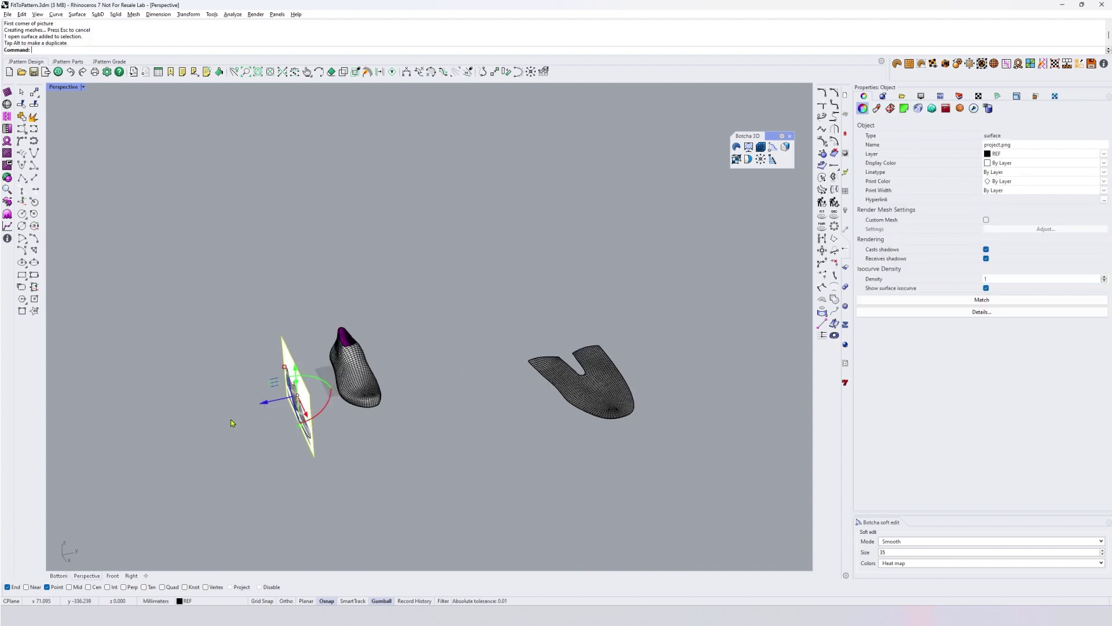
Select the shoe picture in the Front view and raise its material's object transparency to make it semi-transparent.
{"action": "scroll", "coordinate": [298, 404], "scroll_direction": "up", "scroll_amount": 6}
{"action": "right_click_drag", "start_coordinate": [297, 404], "coordinate": [260, 368]}
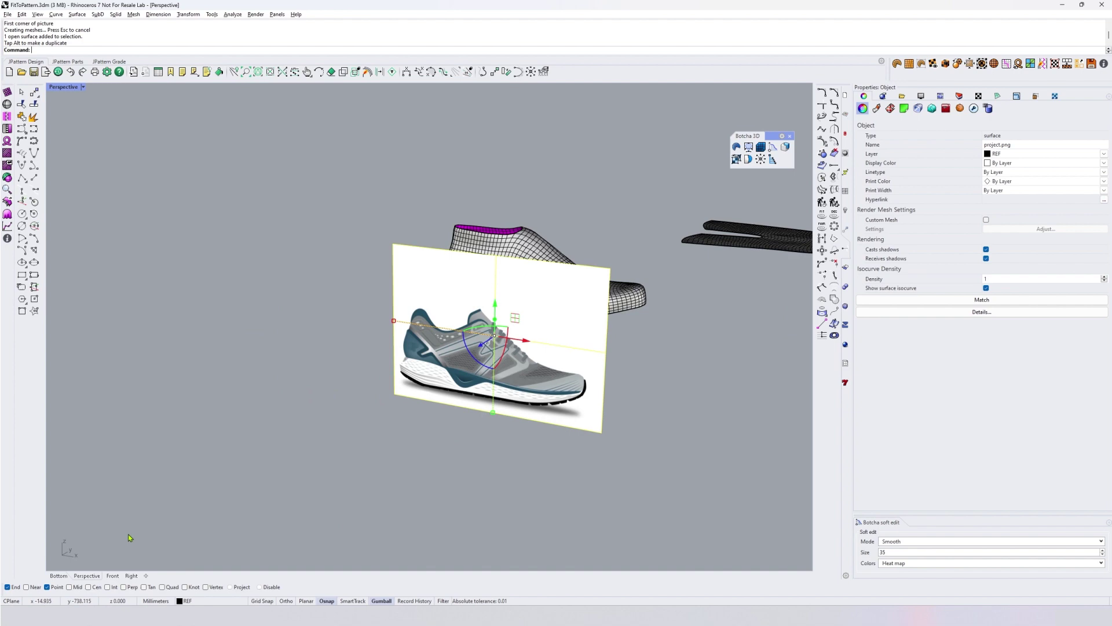
{"action": "left_click", "coordinate": [114, 576]}
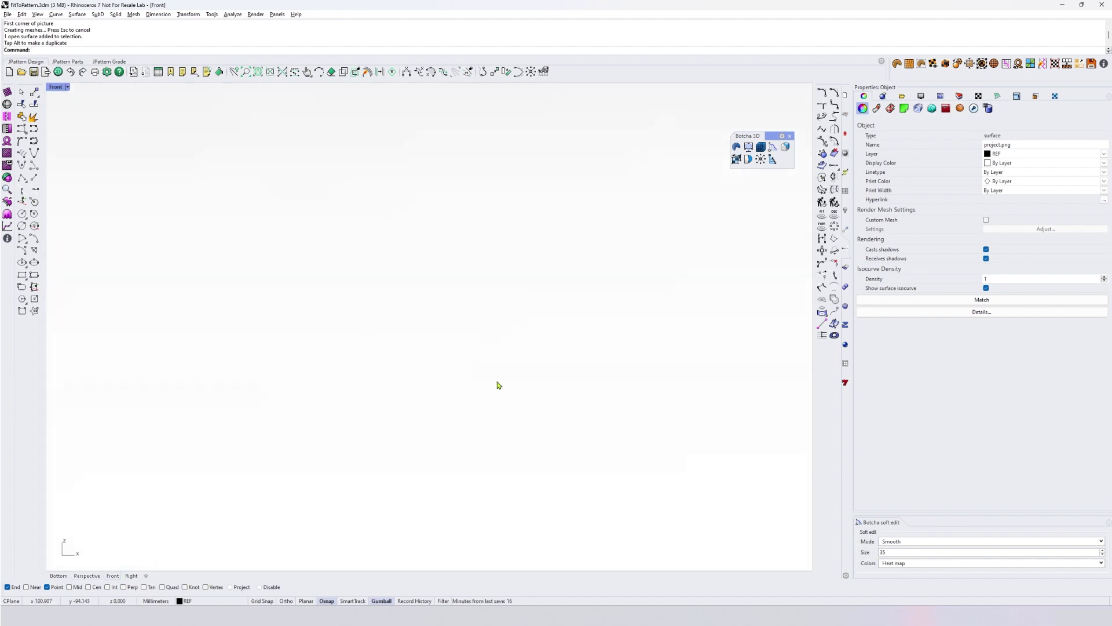
{"action": "scroll", "coordinate": [497, 385], "scroll_direction": "down", "scroll_amount": 10}
{"action": "right_click_drag", "start_coordinate": [497, 385], "coordinate": [560, 422]}
{"action": "left_click", "coordinate": [681, 244]}
{"action": "left_click", "coordinate": [586, 245]}
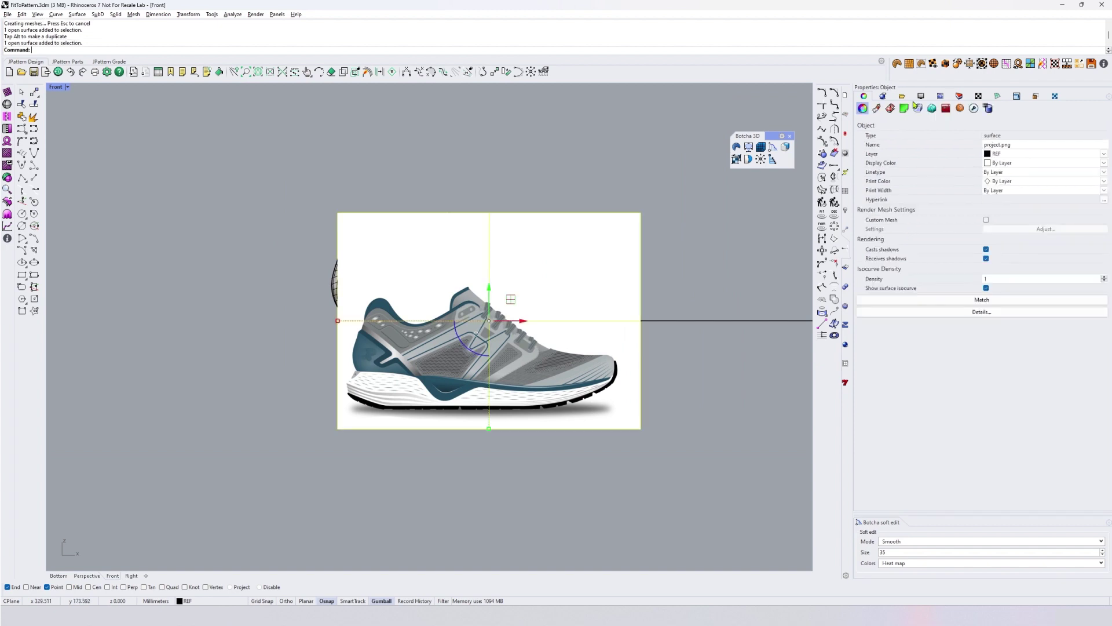
{"action": "left_click", "coordinate": [878, 110]}
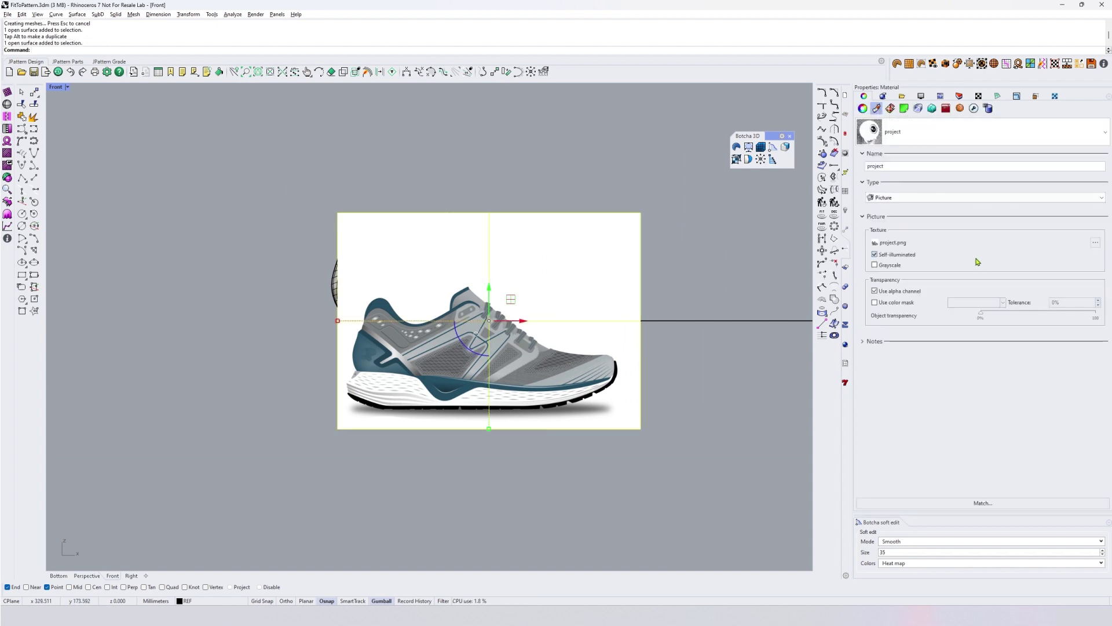
{"action": "left_click_drag", "start_coordinate": [983, 316], "coordinate": [1055, 316]}
Move the shoe picture over the last in the Front view and scale it up to roughly cover the last.
{"action": "right_click_drag", "start_coordinate": [564, 258], "coordinate": [629, 318]}
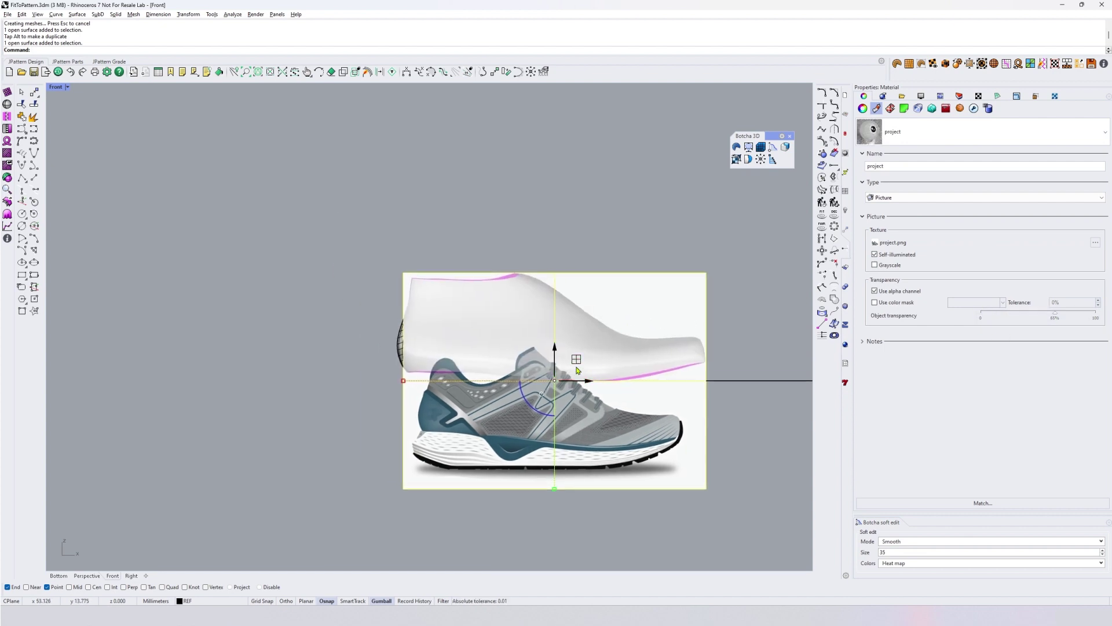
{"action": "left_click_drag", "start_coordinate": [574, 360], "coordinate": [552, 277]}
{"action": "left_click_drag", "start_coordinate": [382, 297], "coordinate": [342, 297]}
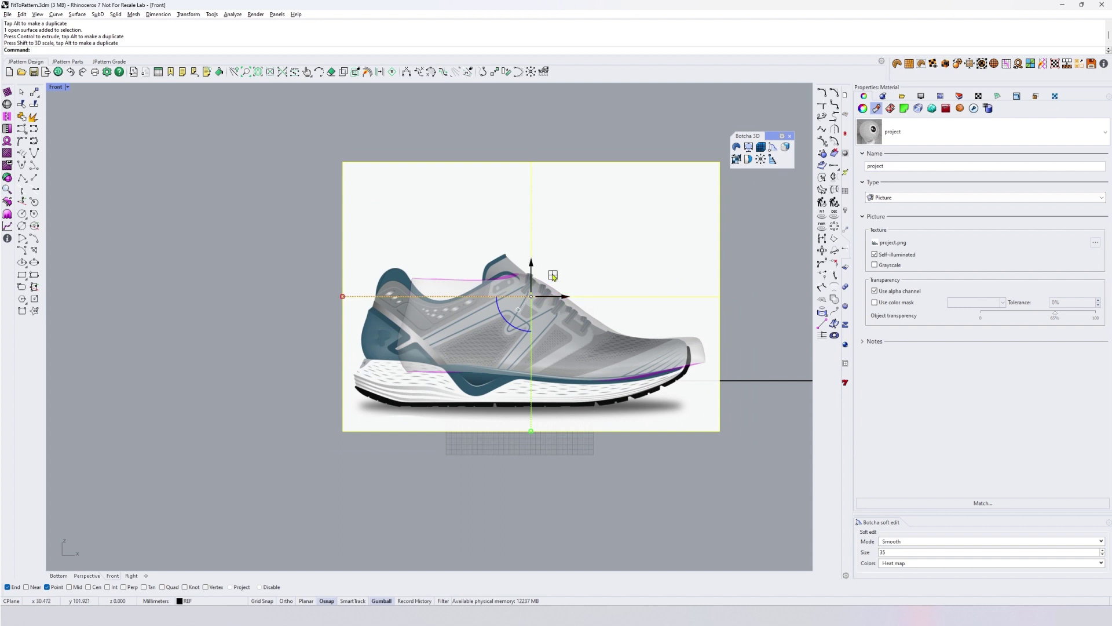
{"action": "left_click_drag", "start_coordinate": [553, 275], "coordinate": [577, 273]}
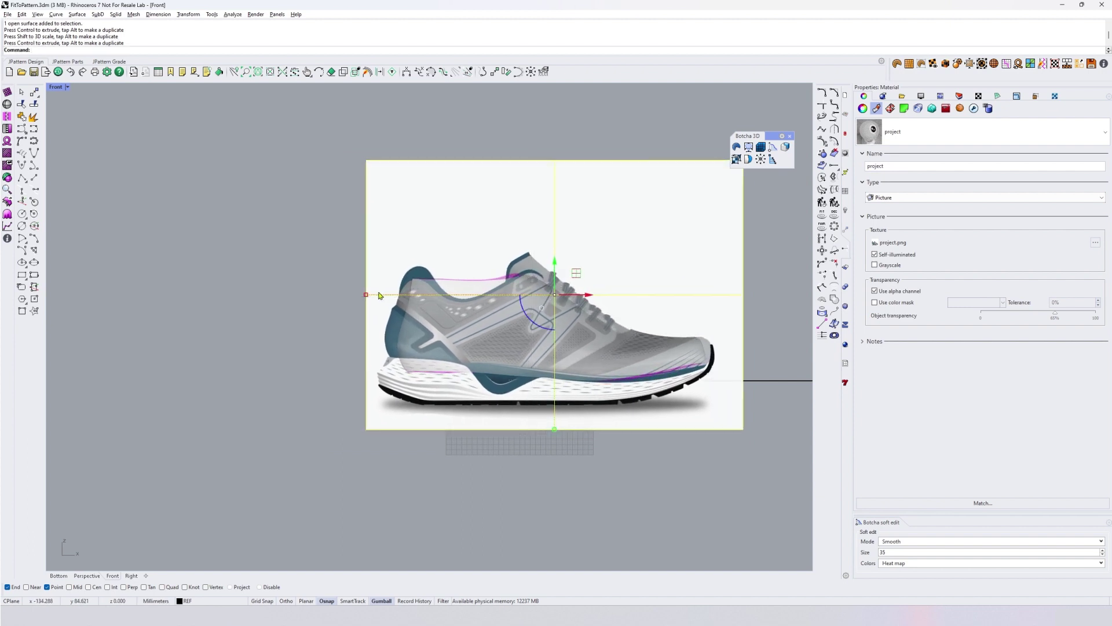
Scale the picture down slightly in 3D and nudge it to align the pictured shoe's heel and toe with the last.
{"action": "left_click_drag", "start_coordinate": [366, 294], "coordinate": [380, 295], "text": "shift"}
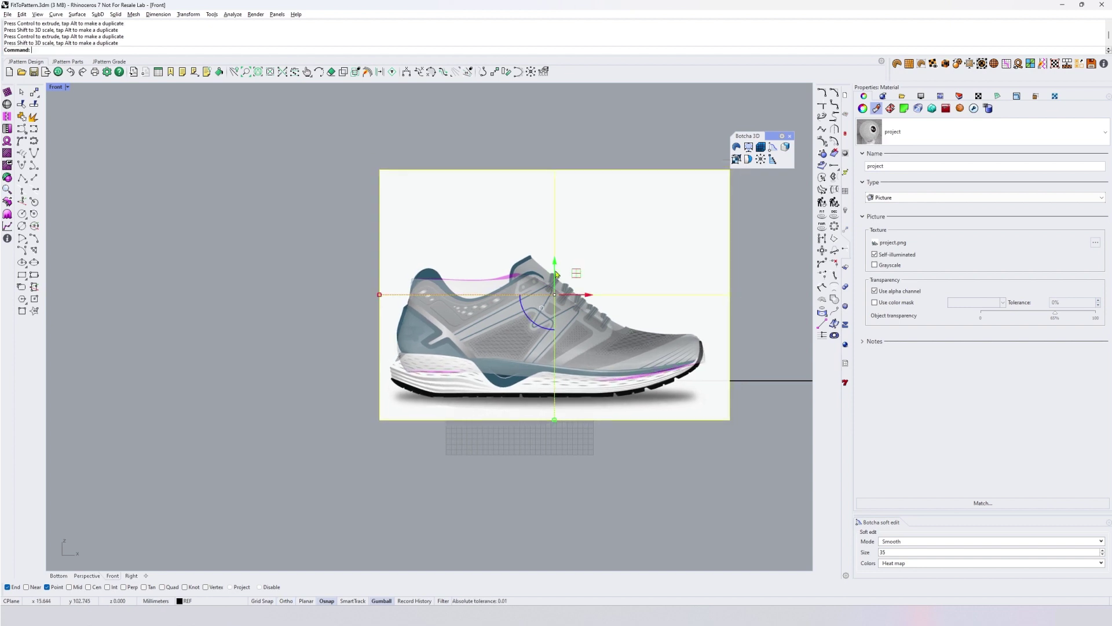
{"action": "left_click_drag", "start_coordinate": [575, 275], "coordinate": [579, 279]}
{"action": "key", "text": "Escape"}
{"action": "scroll", "coordinate": [439, 287], "scroll_direction": "up", "scroll_amount": 2}
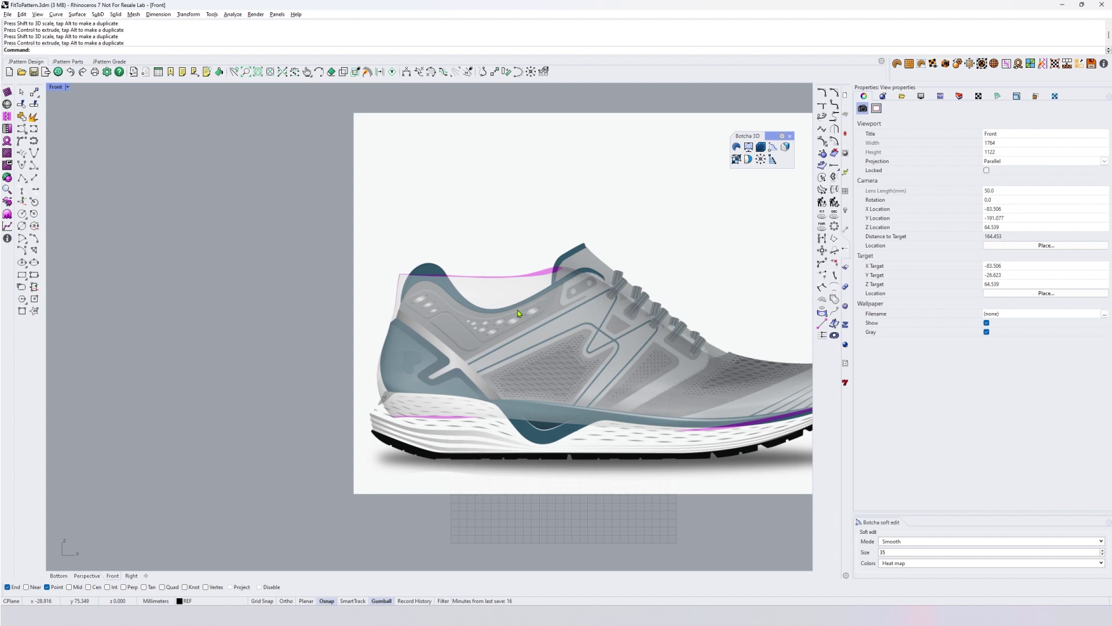
{"action": "left_click", "coordinate": [486, 314]}
{"action": "left_click_drag", "start_coordinate": [642, 282], "coordinate": [633, 282]}
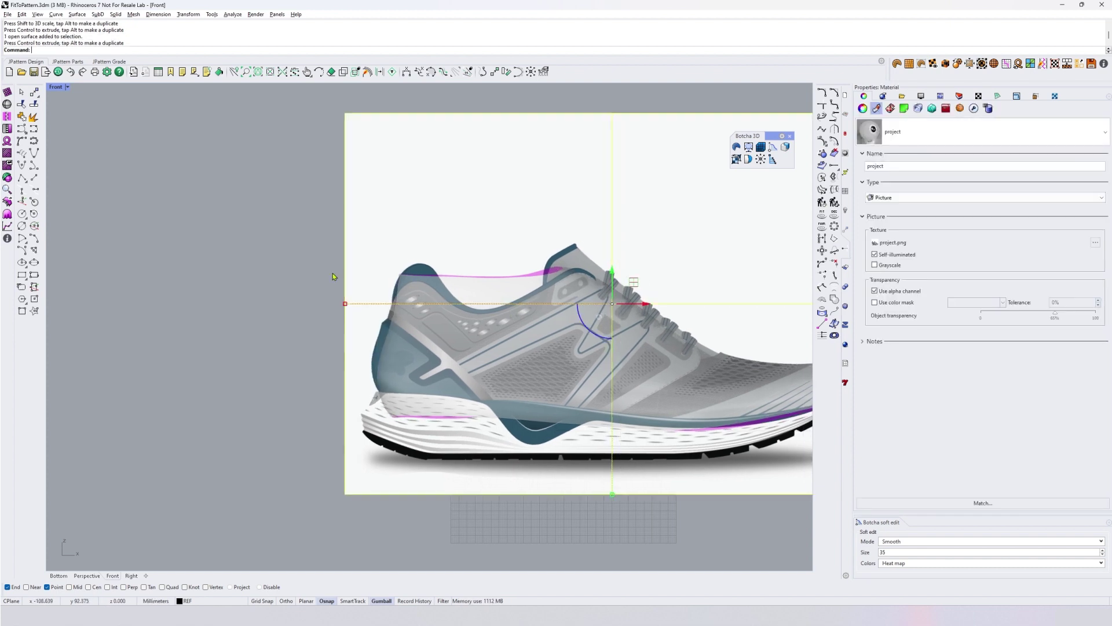
{"action": "key", "text": "Escape"}
Check the picture's placement beside the last in the Perspective view and examine the last mesh's layout in the Botcha UV editor.
{"action": "scroll", "coordinate": [276, 255], "scroll_direction": "down", "scroll_amount": 4}
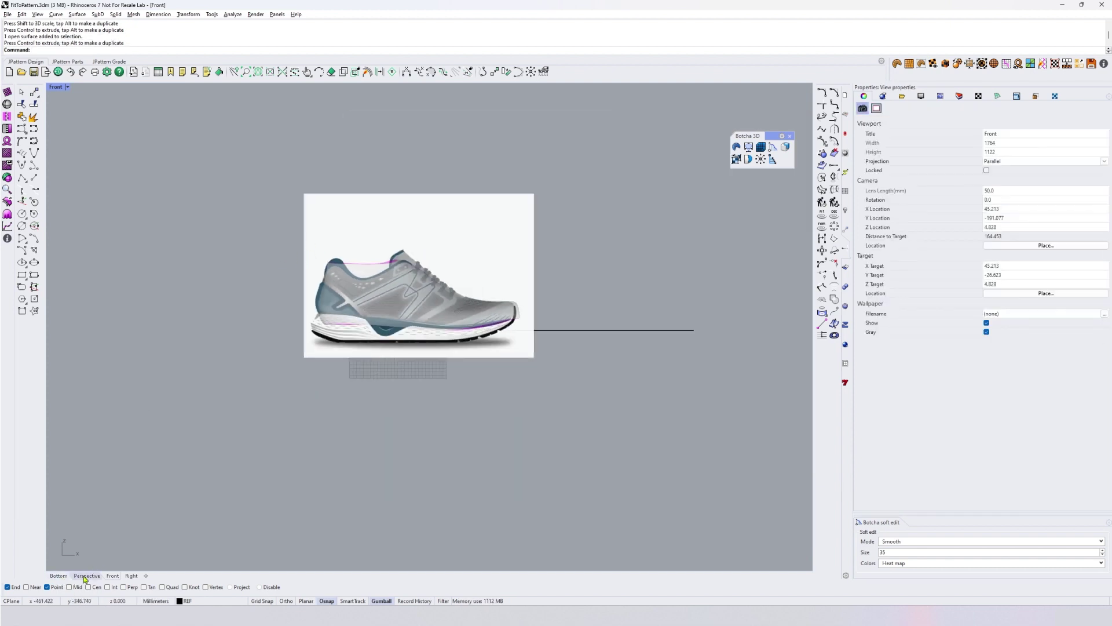
{"action": "left_click", "coordinate": [87, 575]}
{"action": "scroll", "coordinate": [521, 345], "scroll_direction": "up", "scroll_amount": 3}
{"action": "left_click", "coordinate": [422, 346]}
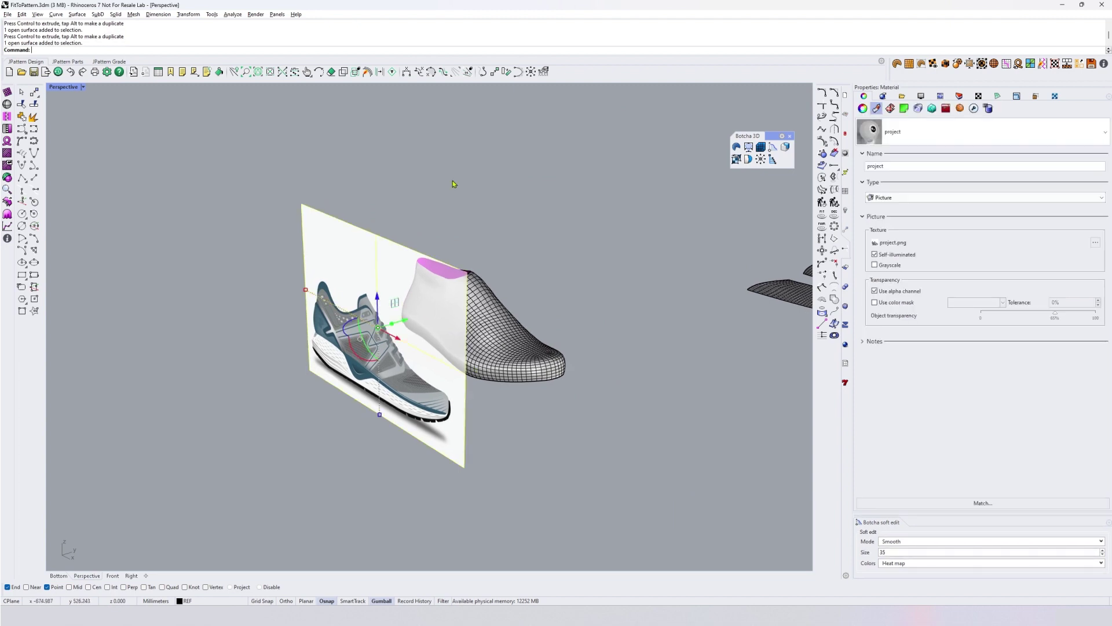
{"action": "right_click_drag", "start_coordinate": [518, 172], "coordinate": [516, 185]}
{"action": "left_click", "coordinate": [692, 177]}
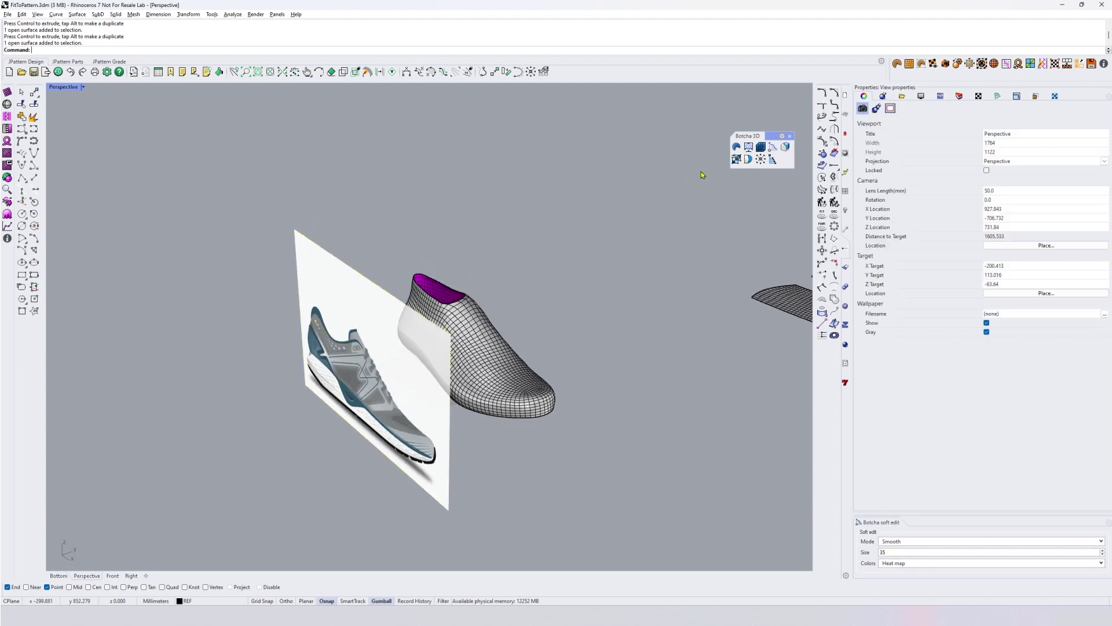
{"action": "left_click", "coordinate": [748, 147]}
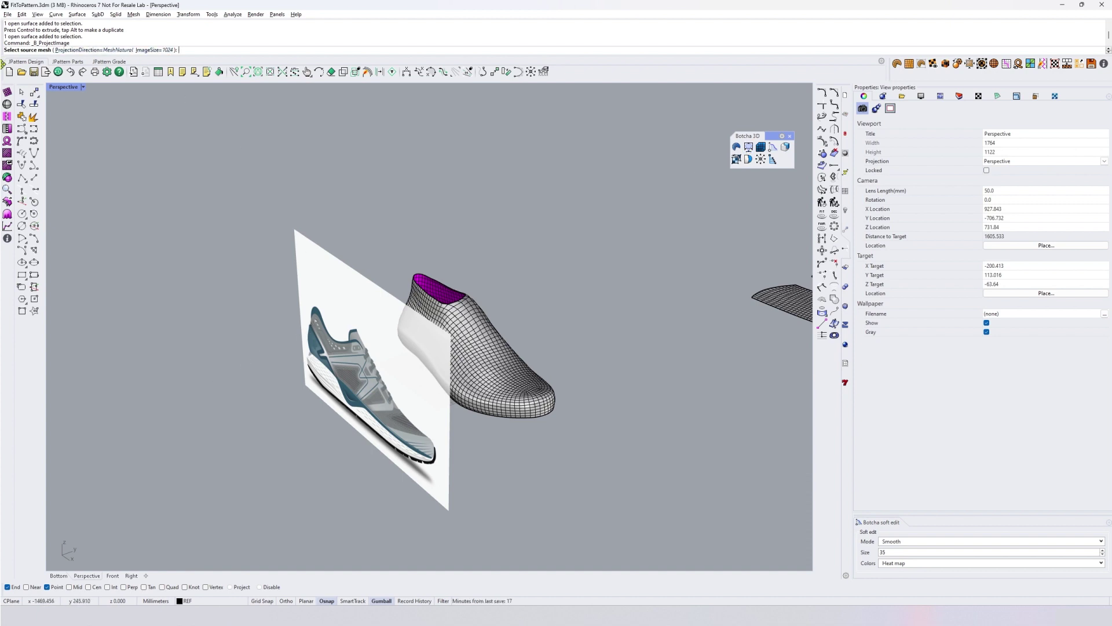
{"action": "left_click", "coordinate": [471, 305]}
{"action": "left_click", "coordinate": [1053, 98]}
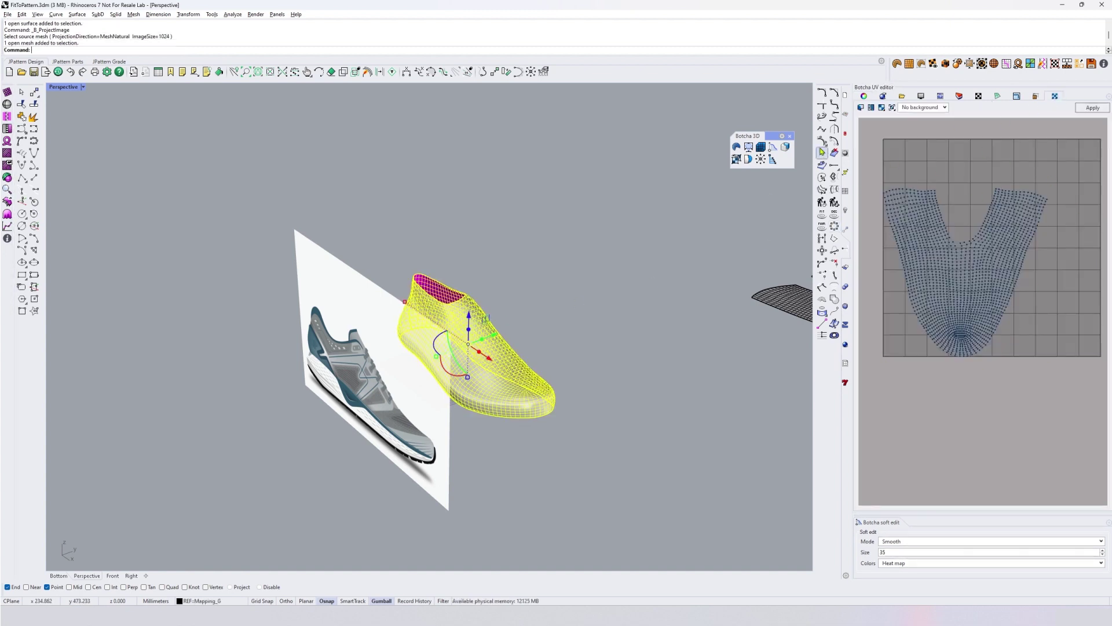
{"action": "key", "text": "Escape"}
{"action": "left_click", "coordinate": [467, 349]}
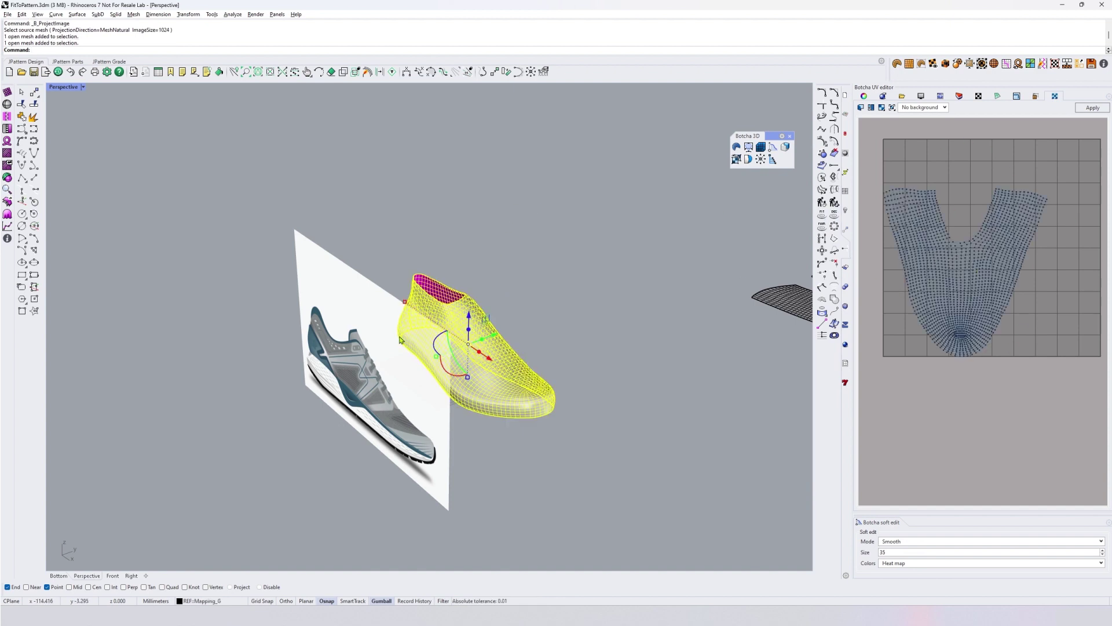
{"action": "left_click", "coordinate": [465, 242]}
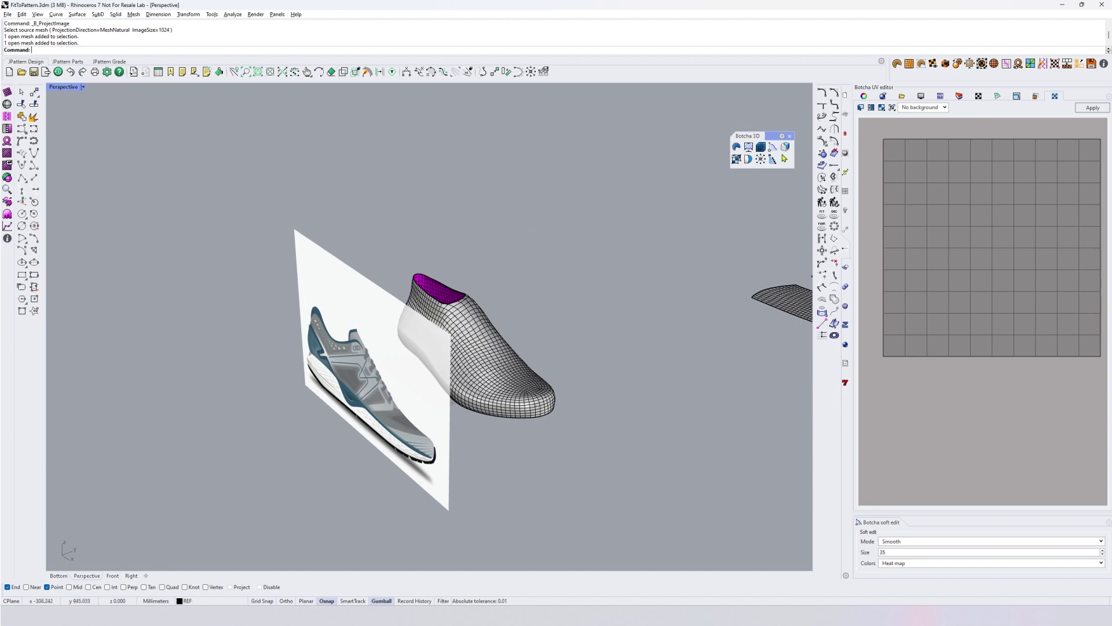
Project the shoe picture onto the last mesh with ProjectImage, using the MeshNatural direction and image size 1024, and inspect it all around.
{"action": "left_click", "coordinate": [749, 146]}
{"action": "left_click", "coordinate": [340, 292]}
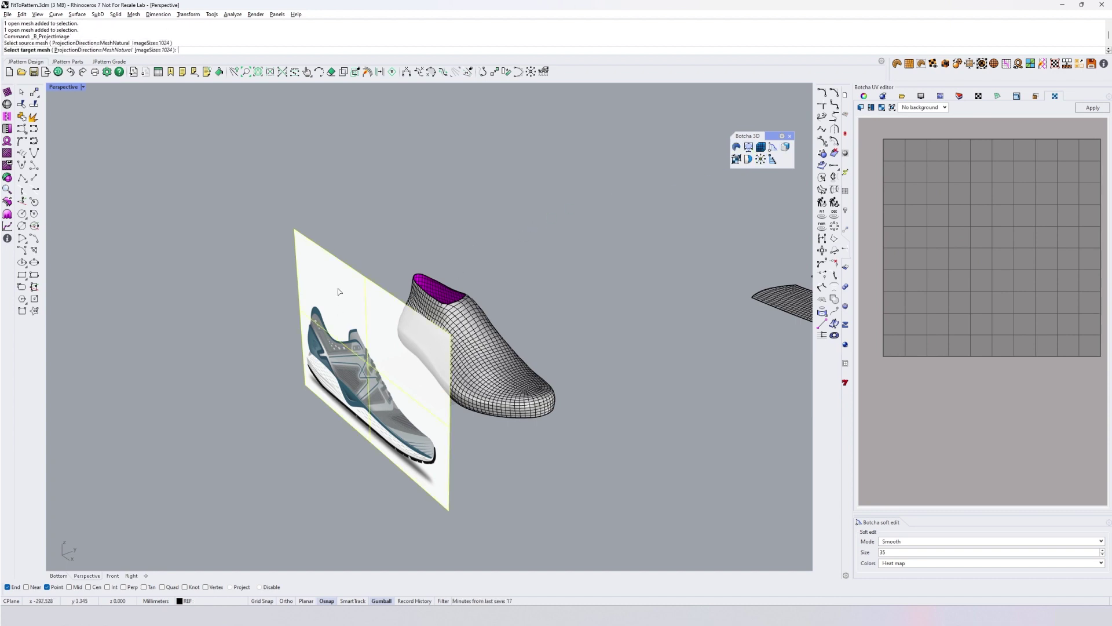
{"action": "left_click", "coordinate": [476, 313]}
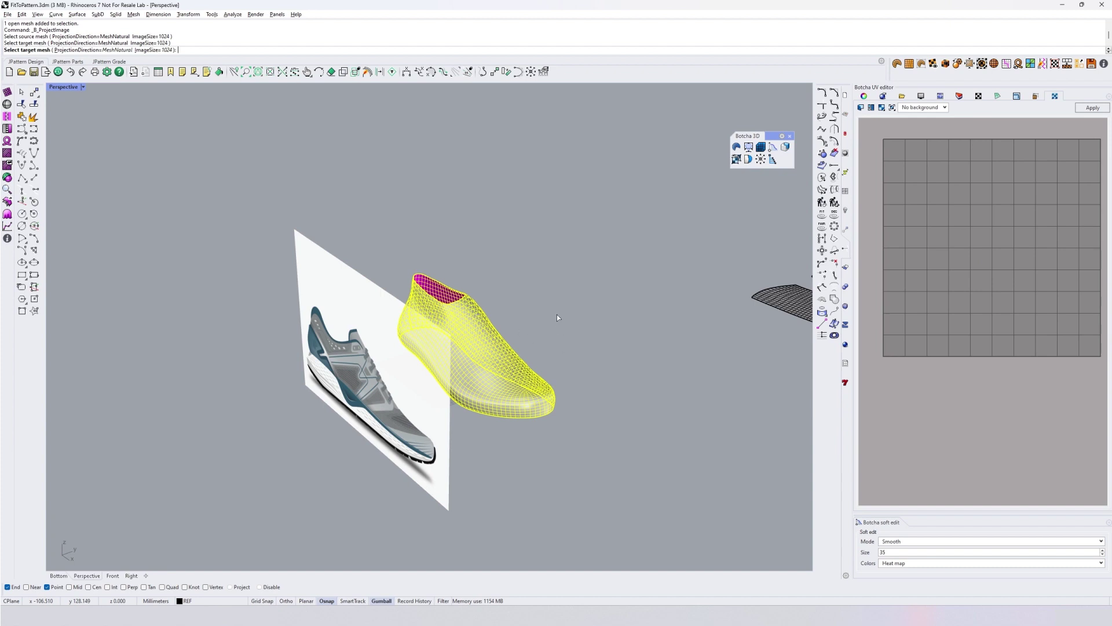
{"action": "key", "text": "Return"}
{"action": "right_click_drag", "start_coordinate": [557, 318], "coordinate": [558, 355]}
{"action": "scroll", "coordinate": [433, 352], "scroll_direction": "up", "scroll_amount": 5}
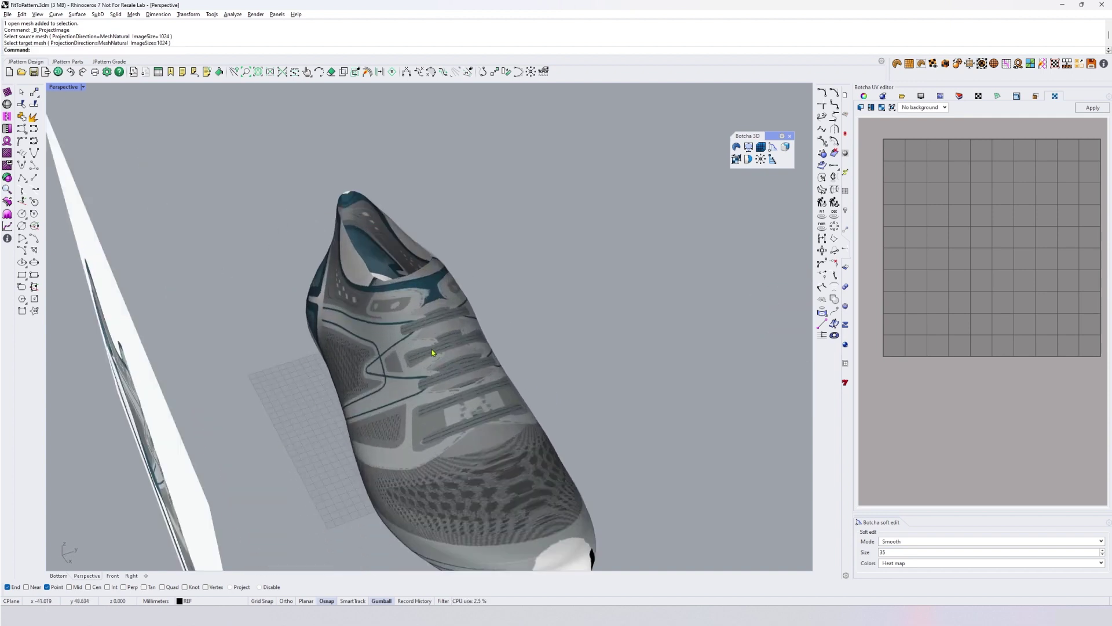
{"action": "right_click_drag", "start_coordinate": [449, 437], "coordinate": [648, 372]}
{"action": "scroll", "coordinate": [571, 353], "scroll_direction": "down", "scroll_amount": 7}
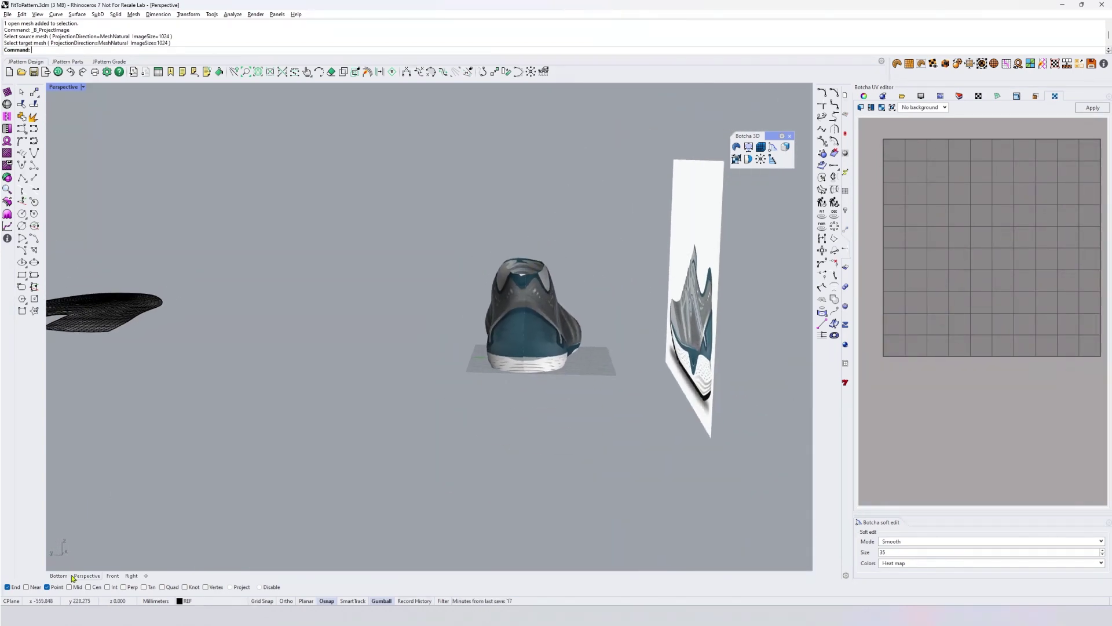
Hide the shoe picture surface in the Front view so only the textured last is displayed.
{"action": "left_click", "coordinate": [112, 576]}
{"action": "scroll", "coordinate": [321, 347], "scroll_direction": "up", "scroll_amount": 10}
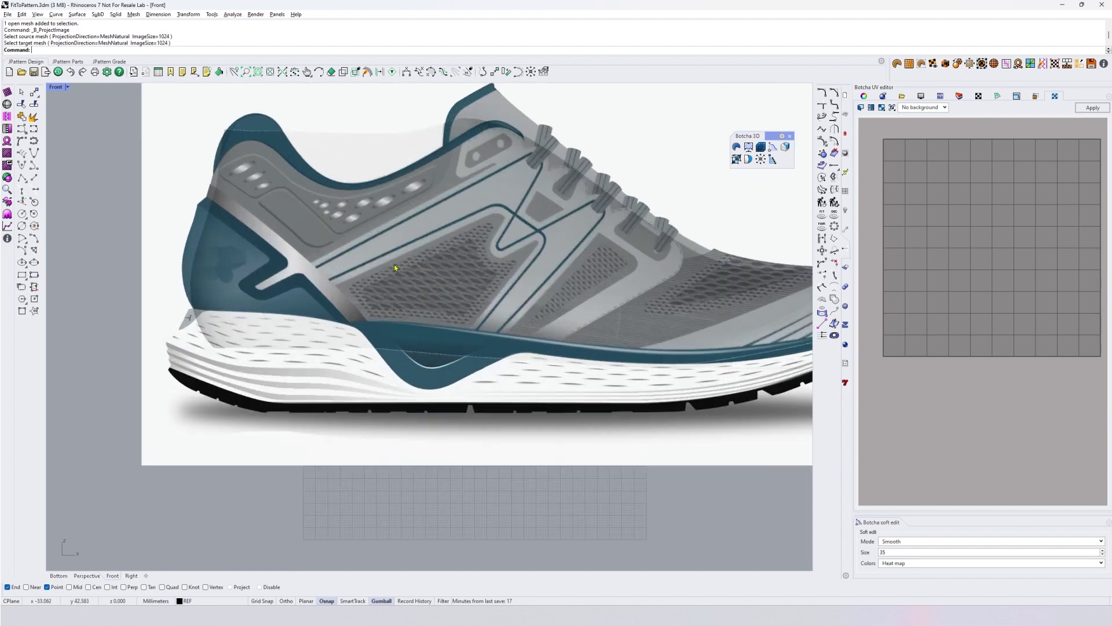
{"action": "left_click", "coordinate": [223, 174]}
{"action": "middle_click", "coordinate": [223, 172]}
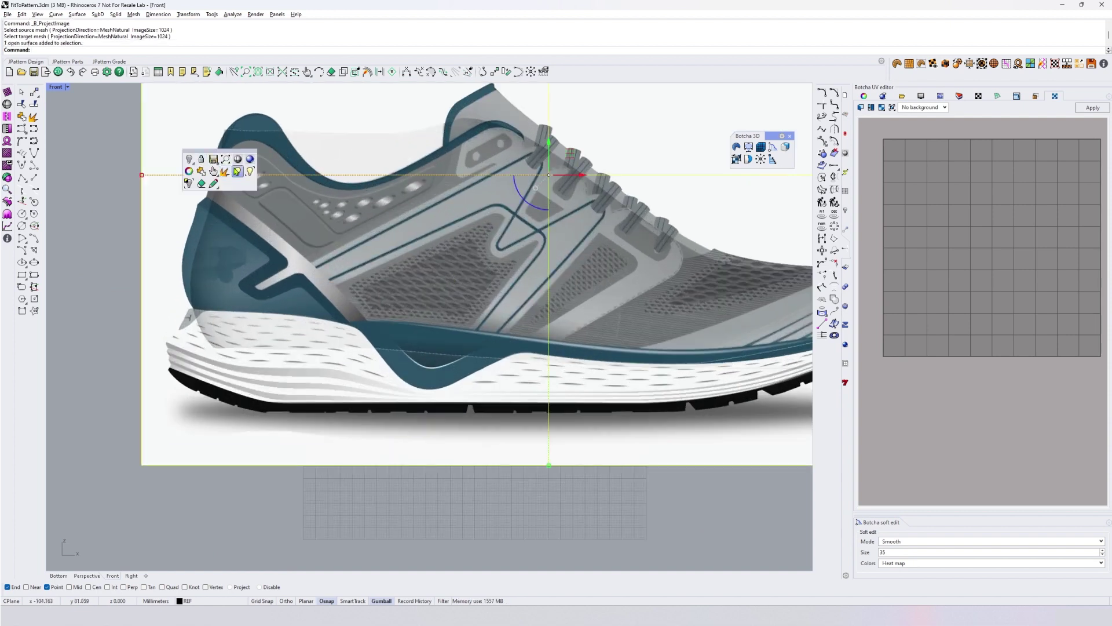
{"action": "left_click", "coordinate": [189, 159]}
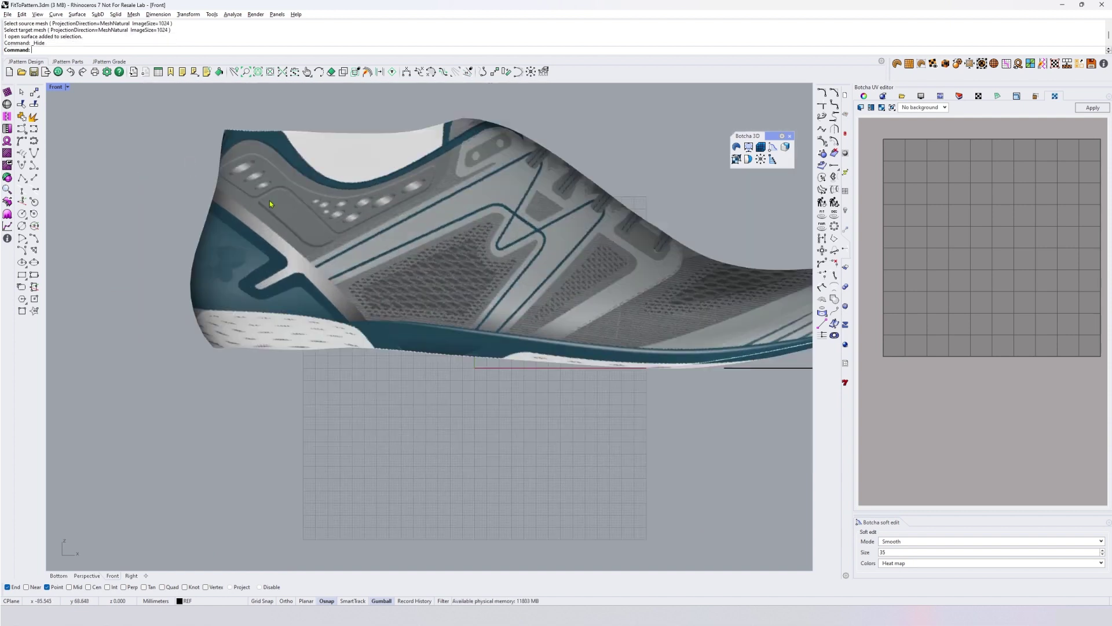
{"action": "scroll", "coordinate": [294, 200], "scroll_direction": "down", "scroll_amount": 4}
{"action": "right_click_drag", "start_coordinate": [425, 213], "coordinate": [450, 257]}
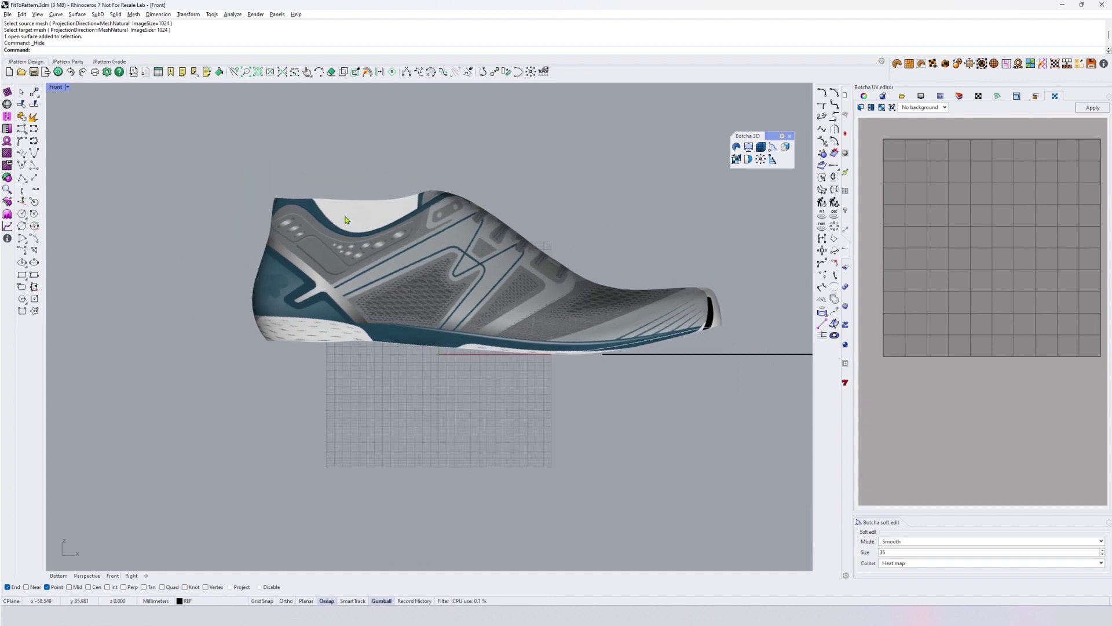
Select the textured last mesh in the Perspective view and check which material it uses in its object properties.
{"action": "left_click", "coordinate": [87, 576]}
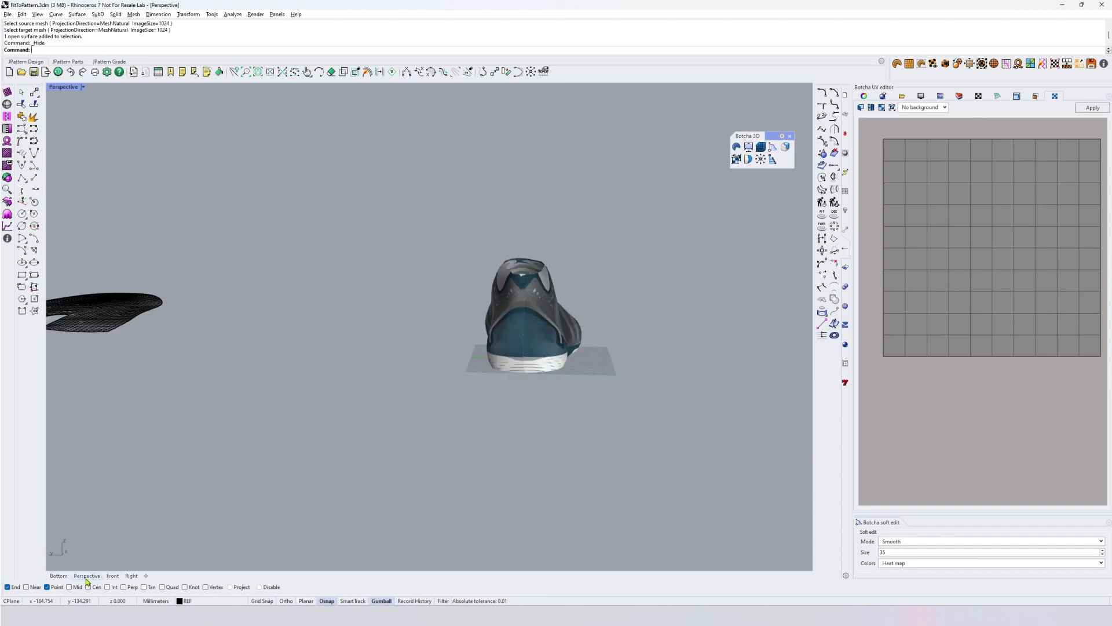
{"action": "right_click_drag", "start_coordinate": [441, 324], "coordinate": [342, 262]}
{"action": "left_click", "coordinate": [341, 262]}
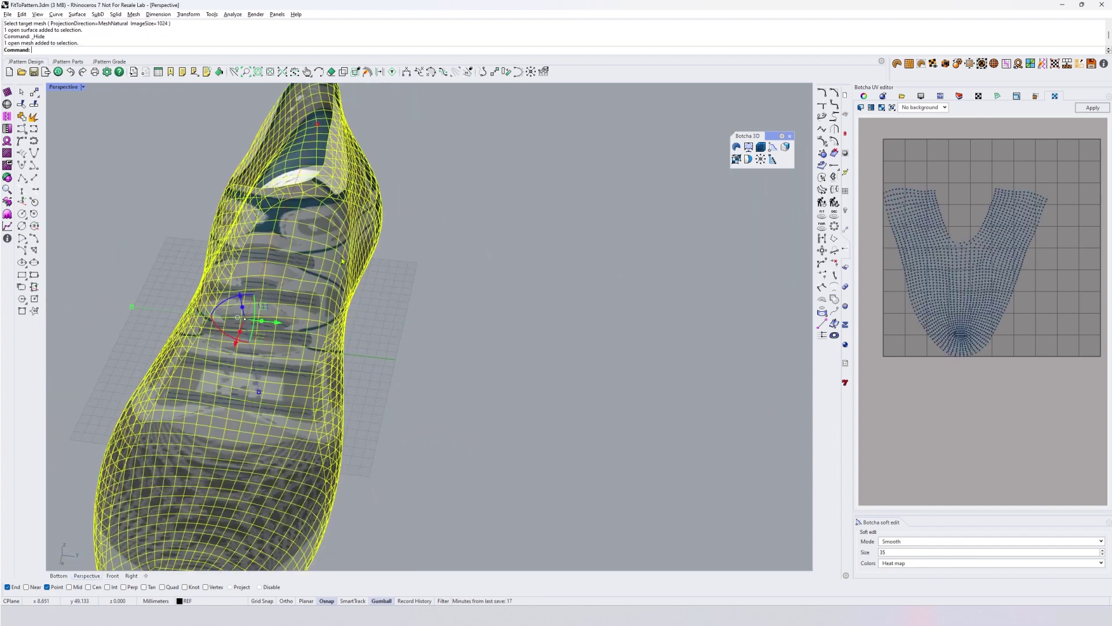
{"action": "scroll", "coordinate": [357, 257], "scroll_direction": "down", "scroll_amount": 8}
{"action": "right_click_drag", "start_coordinate": [700, 375], "coordinate": [579, 300], "text": "shift"}
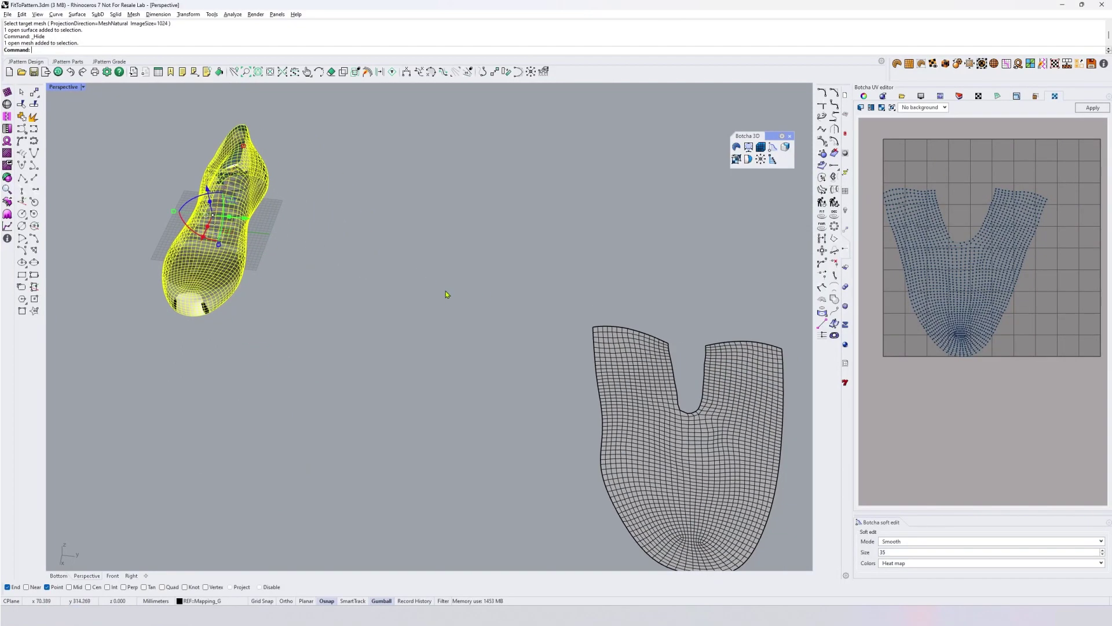
{"action": "right_click_drag", "start_coordinate": [446, 291], "coordinate": [464, 346]}
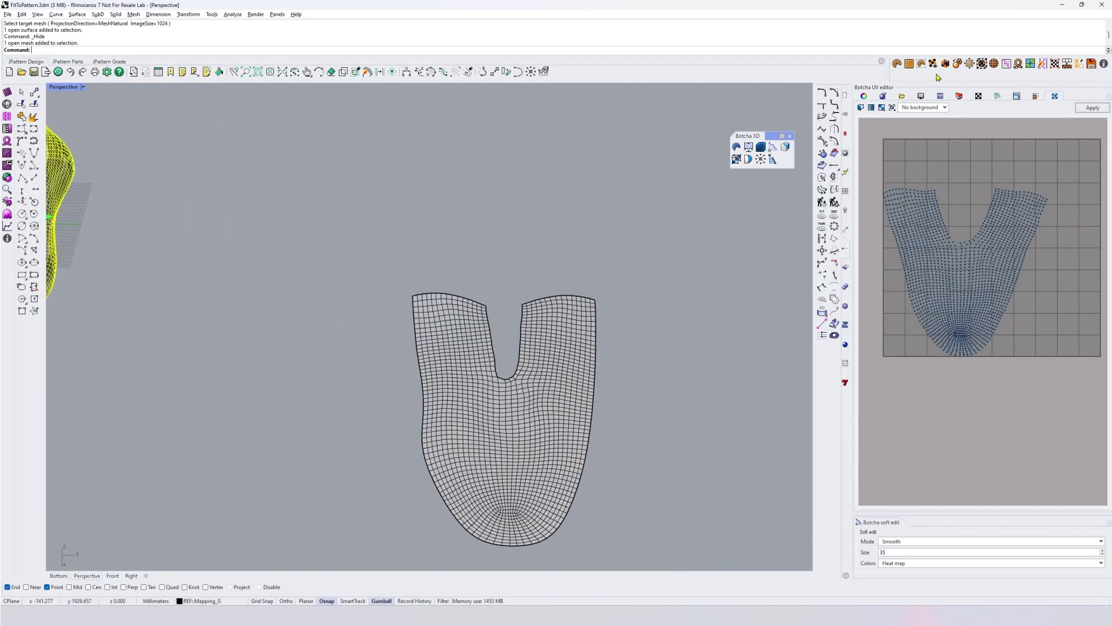
{"action": "left_click", "coordinate": [864, 96]}
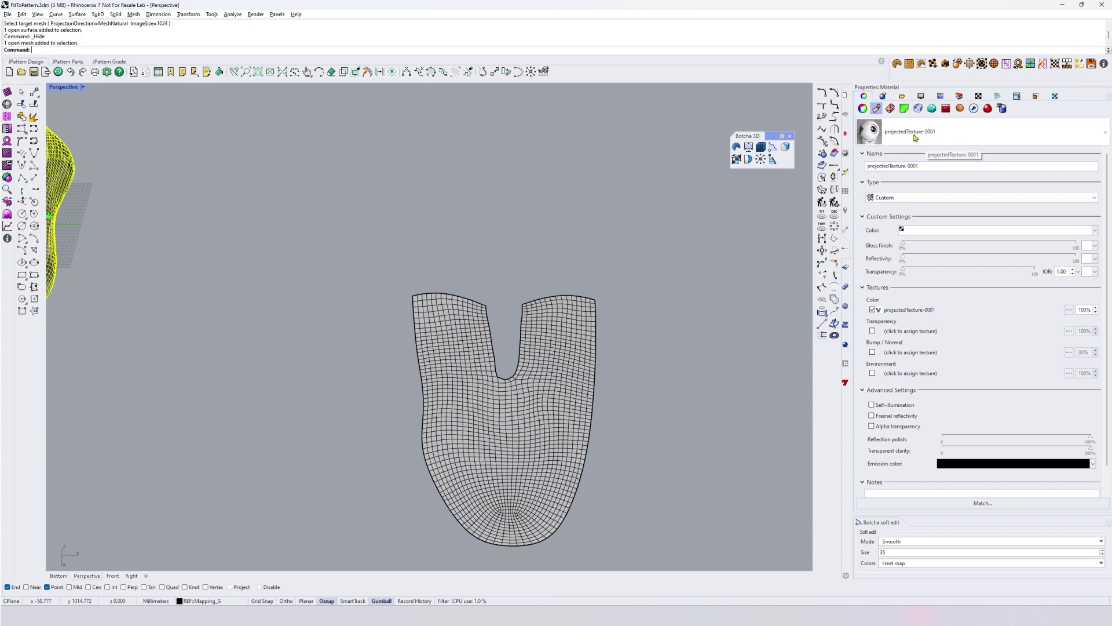
Assign the projectedTexture-0001 material to the flattened pattern mesh beside the last, then deselect the mesh.
{"action": "scroll", "coordinate": [511, 357], "scroll_direction": "down", "scroll_amount": 6}
{"action": "right_click_drag", "start_coordinate": [294, 354], "coordinate": [426, 342], "text": "shift"}
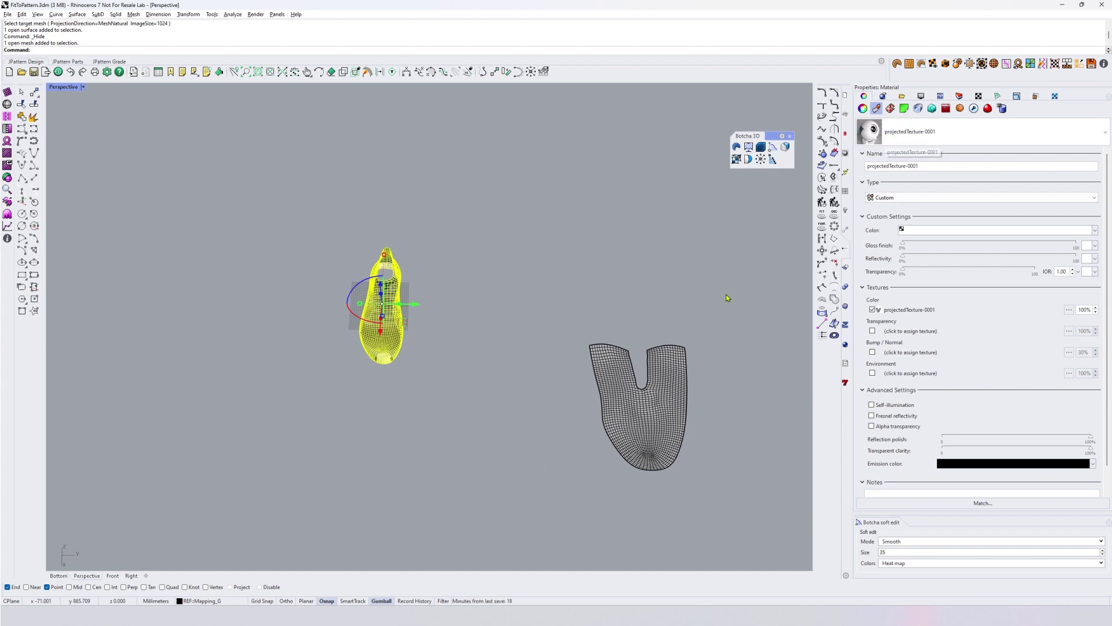
{"action": "right_click_drag", "start_coordinate": [728, 297], "coordinate": [664, 343], "text": "shift"}
{"action": "left_click", "coordinate": [582, 398]}
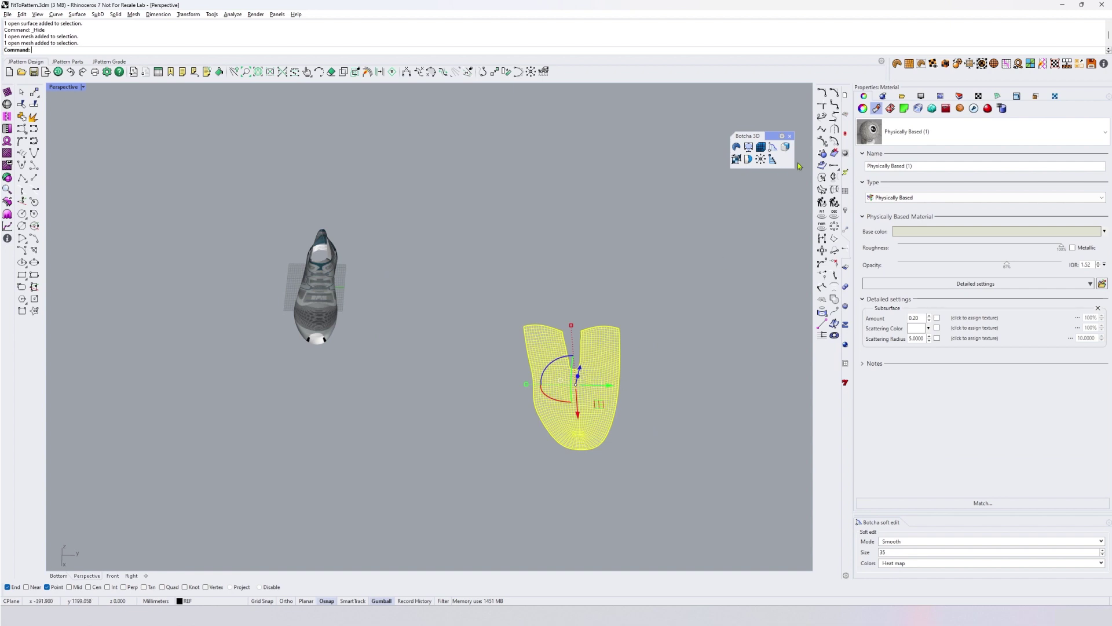
{"action": "left_click", "coordinate": [1002, 136]}
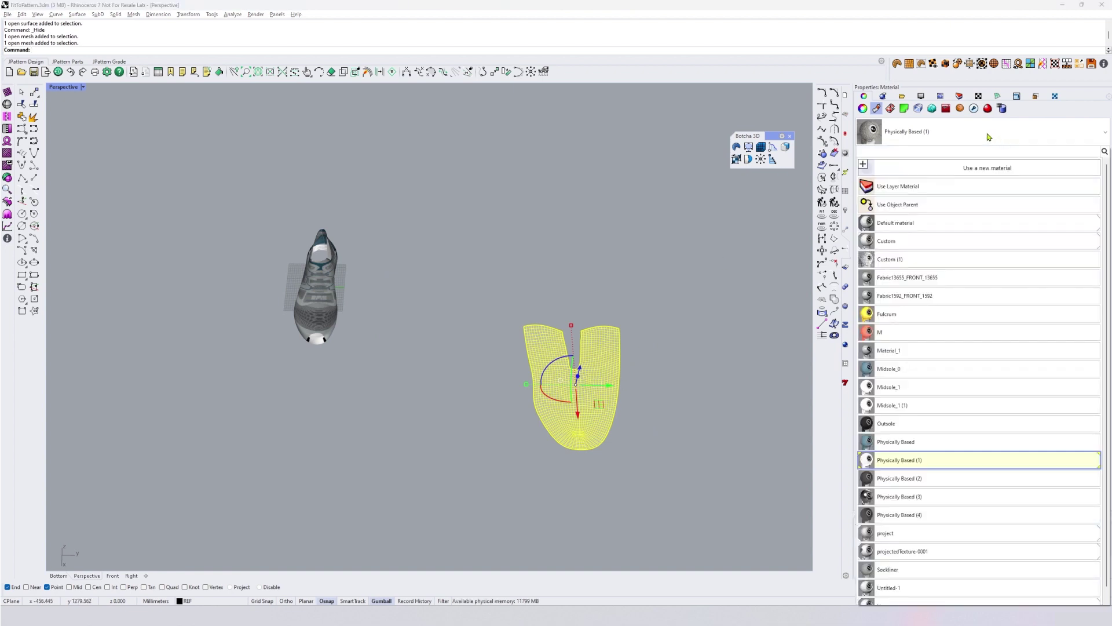
{"action": "left_click", "coordinate": [904, 551]}
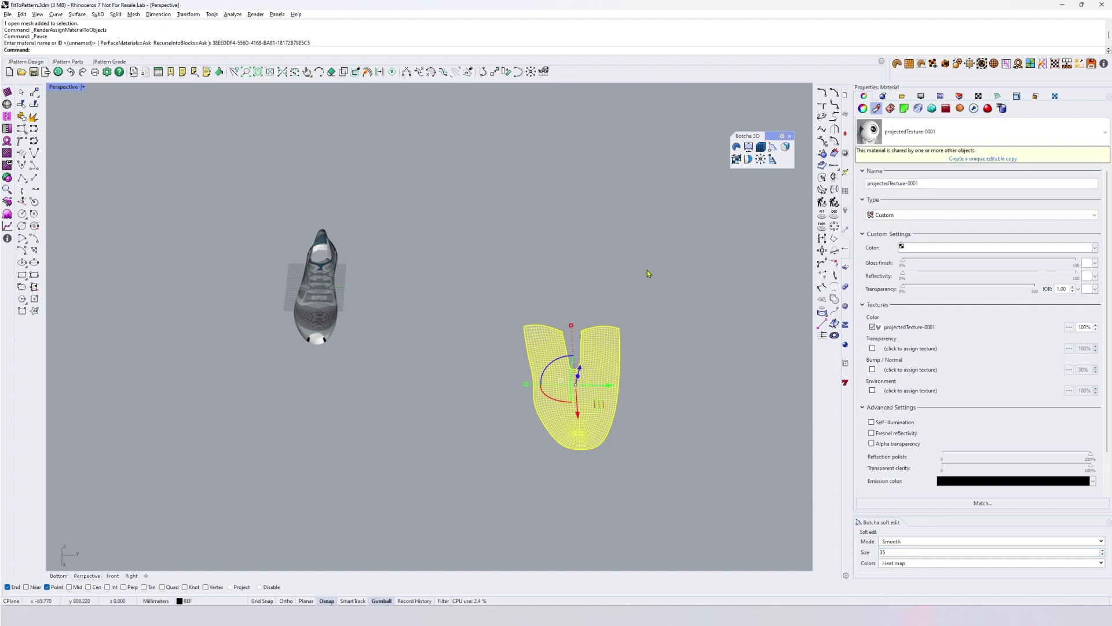
{"action": "left_click", "coordinate": [624, 280]}
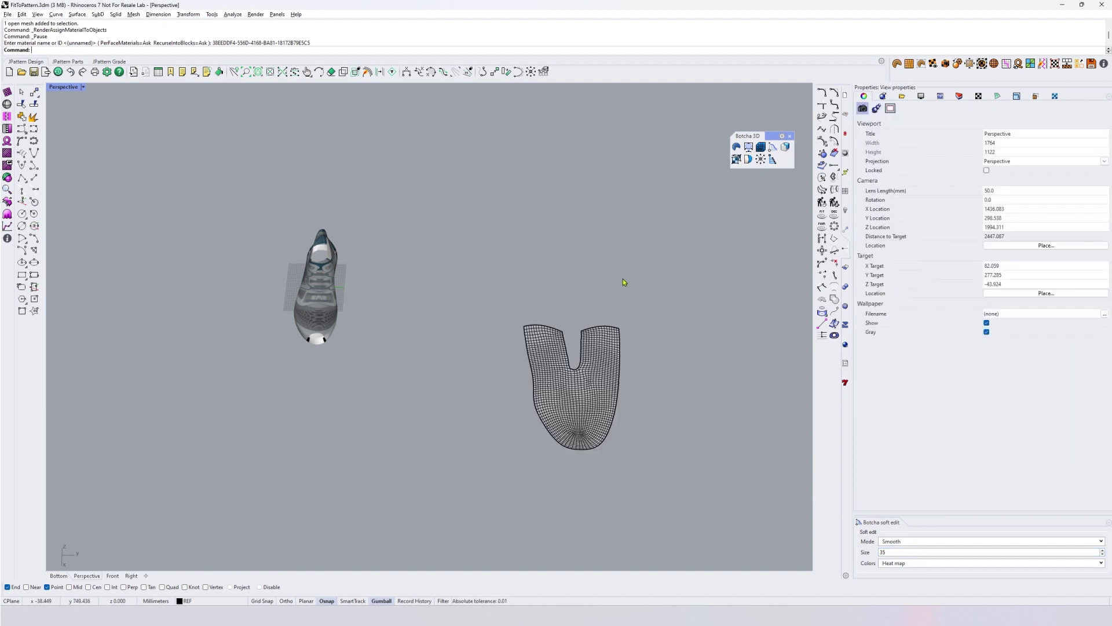
Set the Perspective view to Rendered display and inspect the shoe image on the flattened pattern mesh up close.
{"action": "middle_click", "coordinate": [518, 328]}
{"action": "left_click", "coordinate": [583, 335]}
{"action": "right_click_drag", "start_coordinate": [608, 399], "coordinate": [596, 347], "text": "shift"}
{"action": "right_click_drag", "start_coordinate": [596, 347], "coordinate": [578, 381]}
{"action": "scroll", "coordinate": [573, 404], "scroll_direction": "up", "scroll_amount": 6}
{"action": "scroll", "coordinate": [521, 239], "scroll_direction": "up", "scroll_amount": 3}
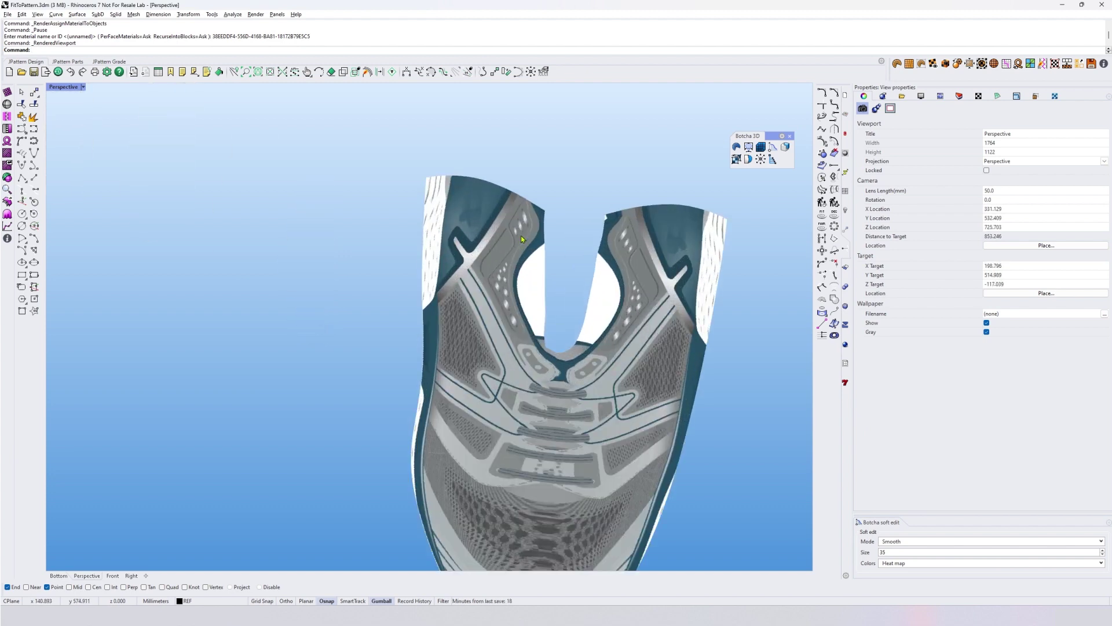